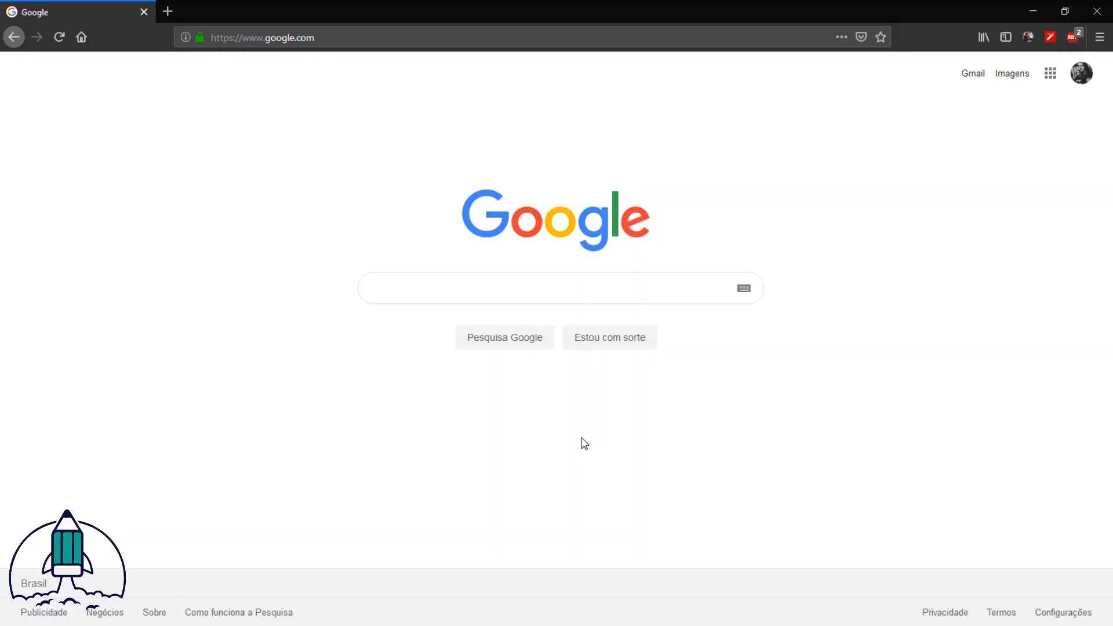
Step: Search Google for "wamp" using the earlier search suggestion
click(565, 284)
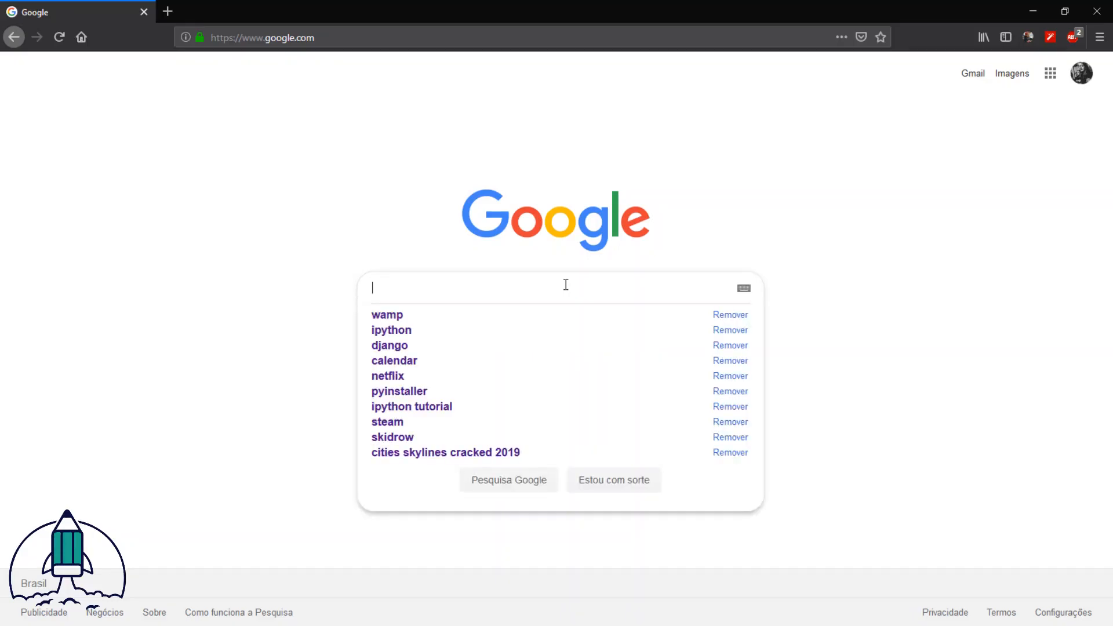
click(437, 315)
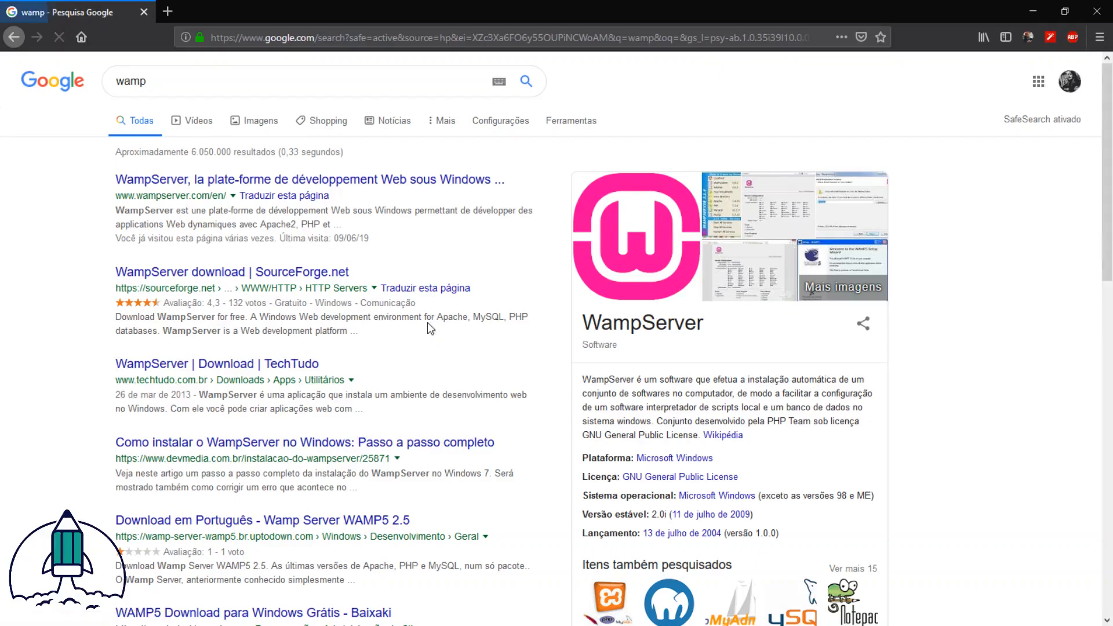
drag(724, 325, 536, 319)
click(782, 352)
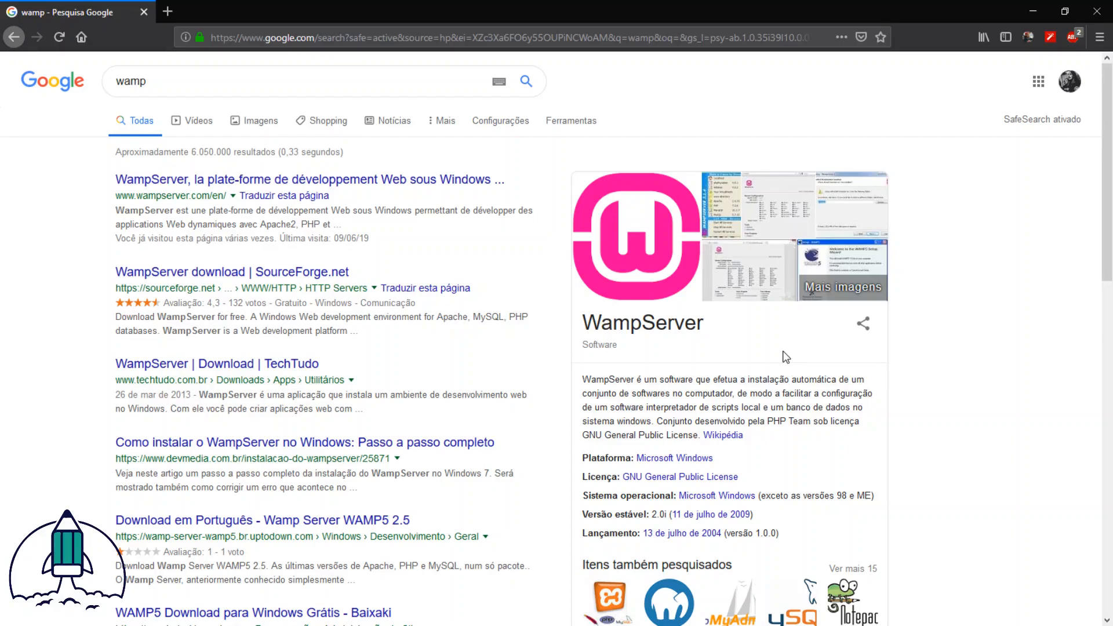
double_click(617, 326)
click(738, 331)
double_click(634, 332)
click(810, 340)
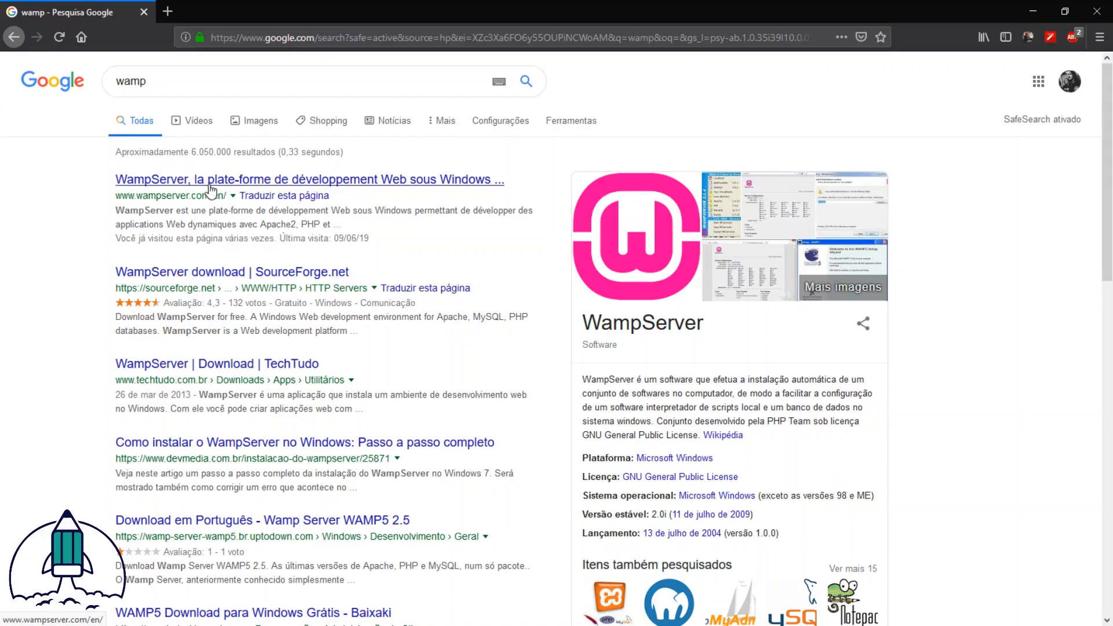
Step: Open the official WampServer website from the search results and go to its downloads section
click(191, 184)
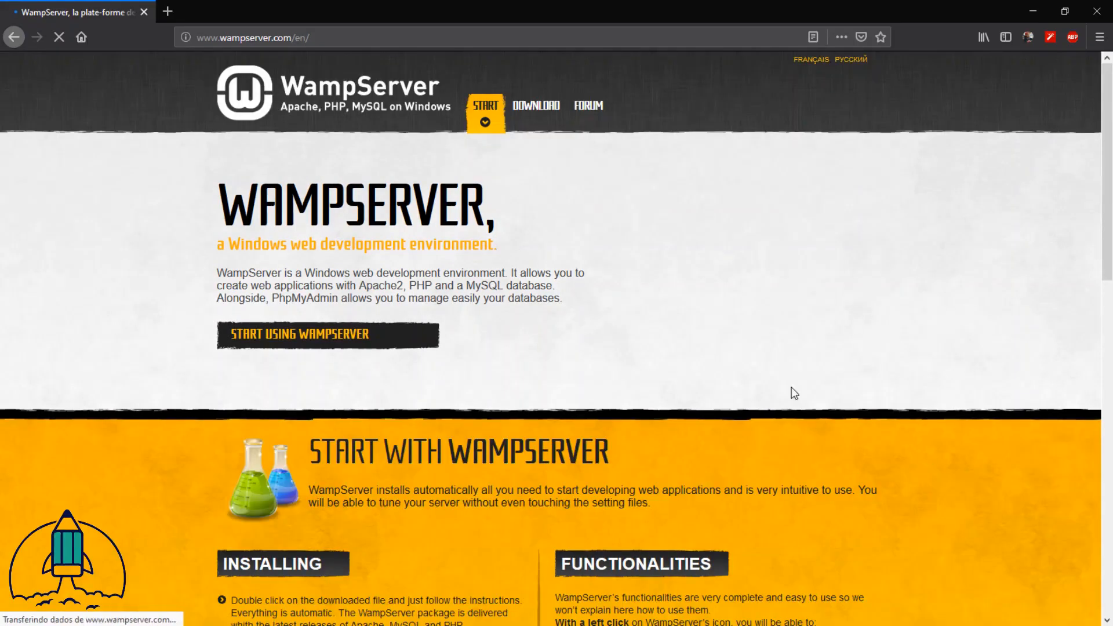
scroll(564, 338, down, 5)
scroll(510, 353, up, 5)
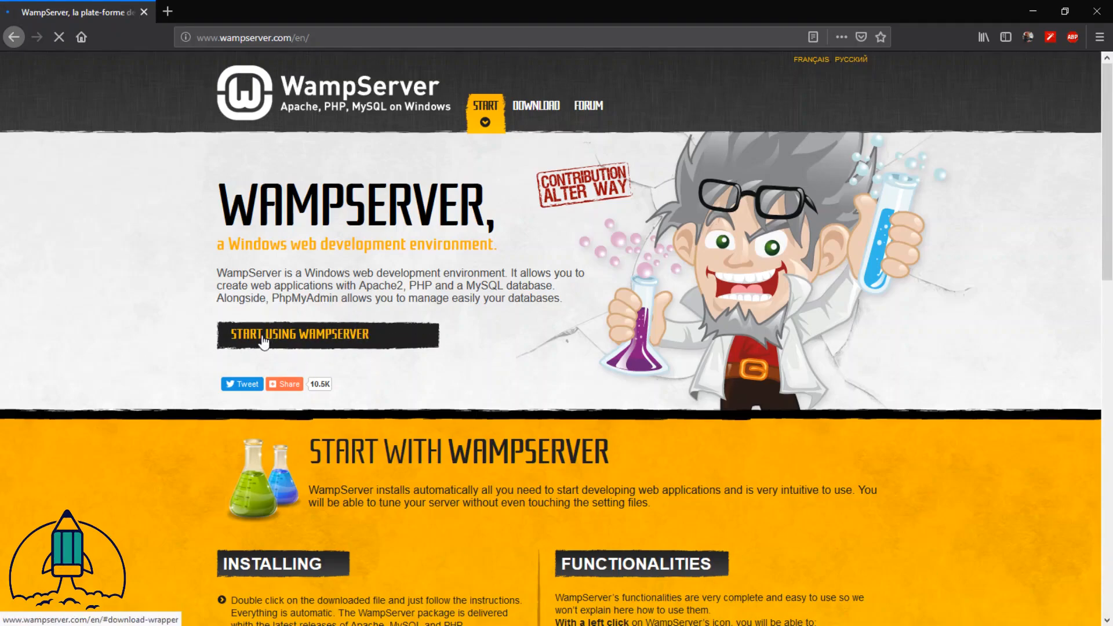
click(528, 119)
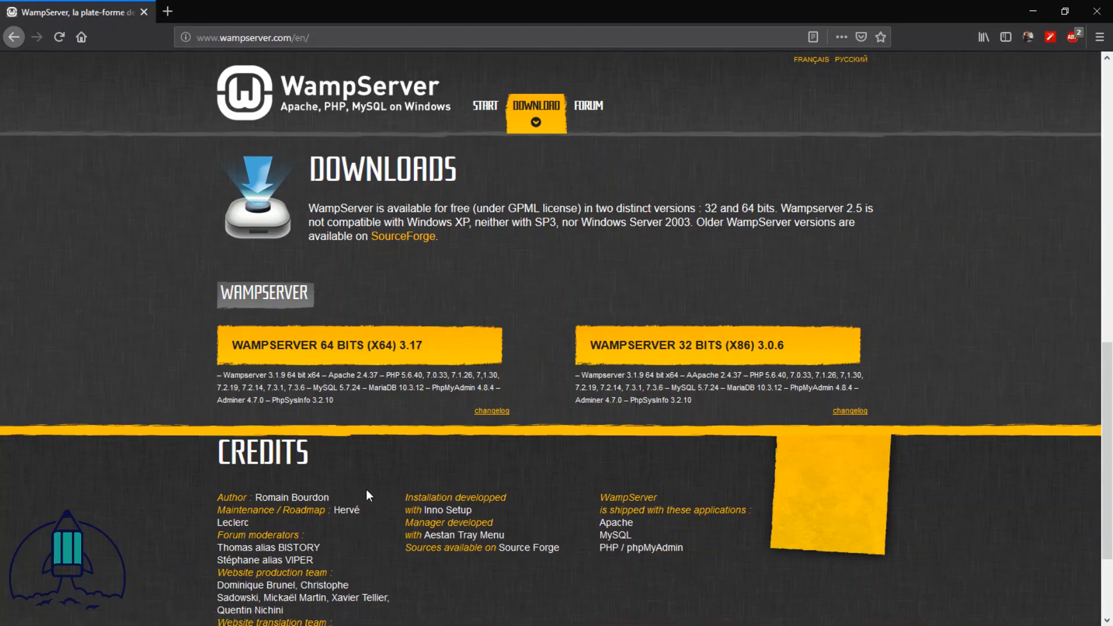
Step: Download the 64-bit WampServer directly, without filling in the form, and save wampserver3.1.9_x64.exe in the Downloads folder
click(410, 350)
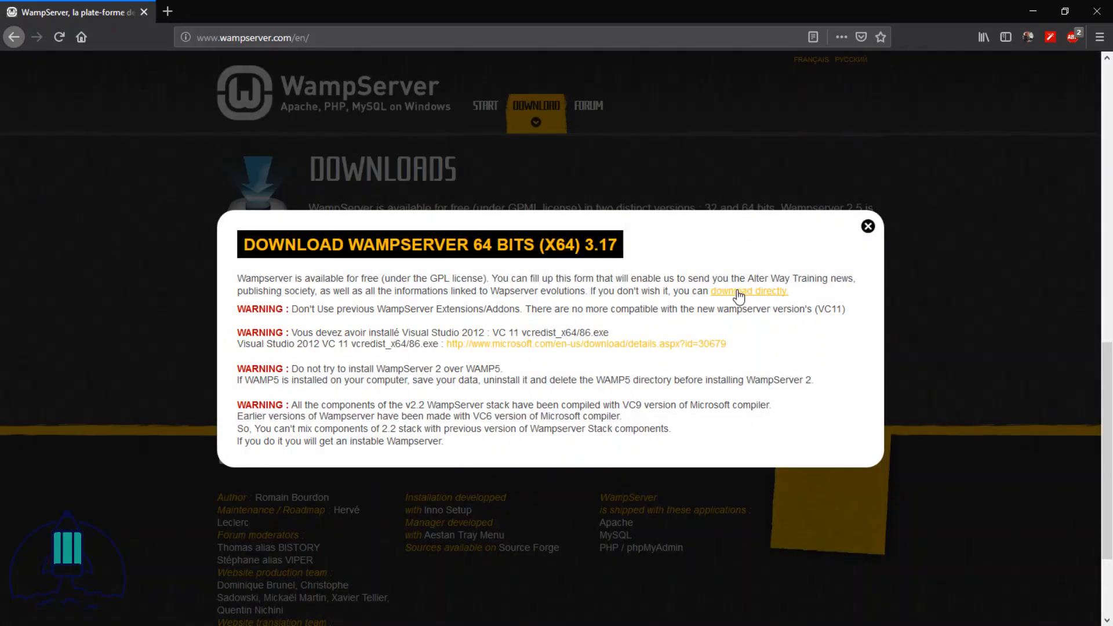
drag(795, 297, 707, 295)
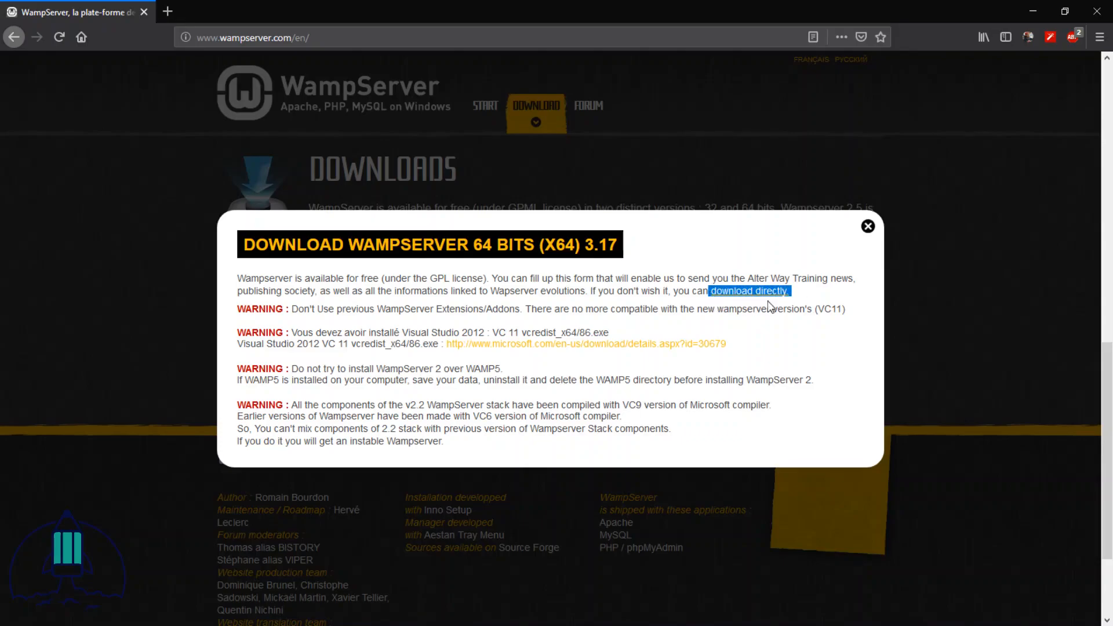
click(753, 292)
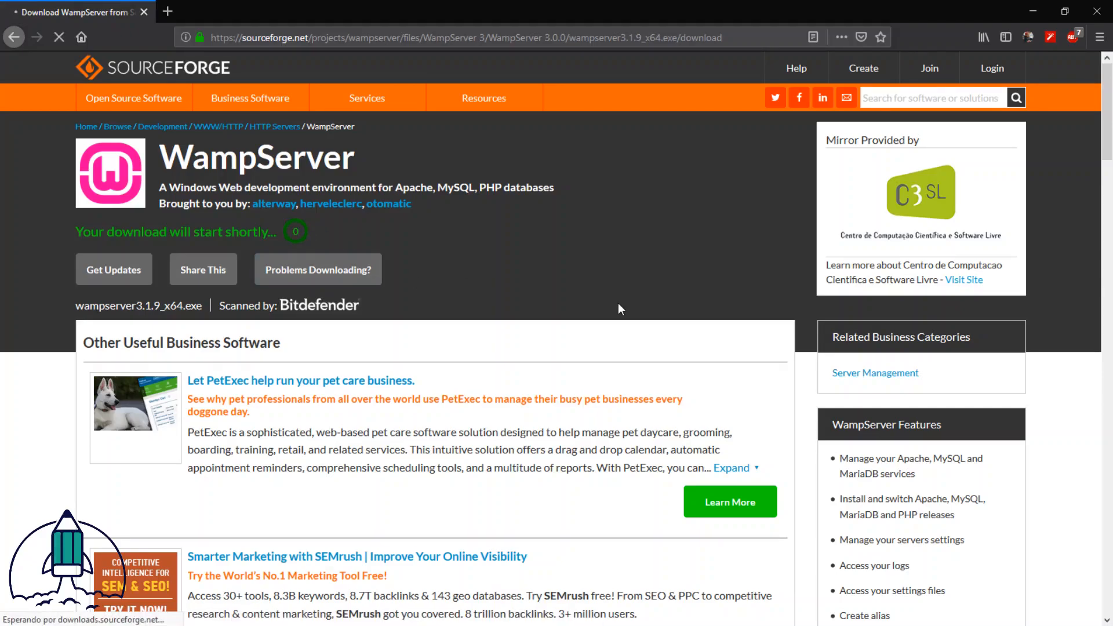
click(550, 361)
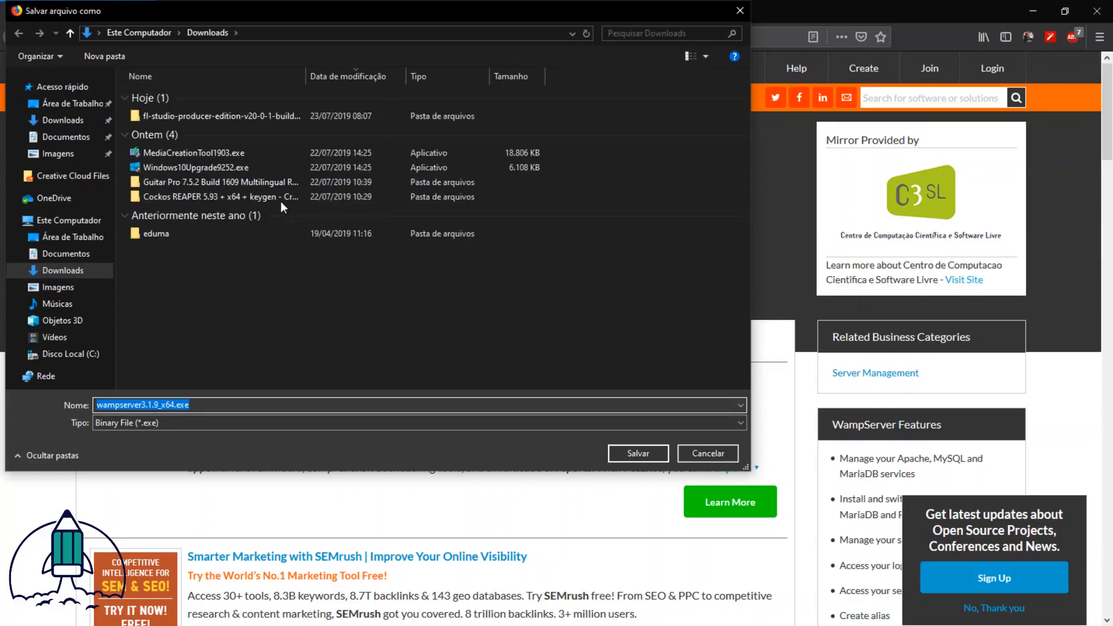
click(630, 455)
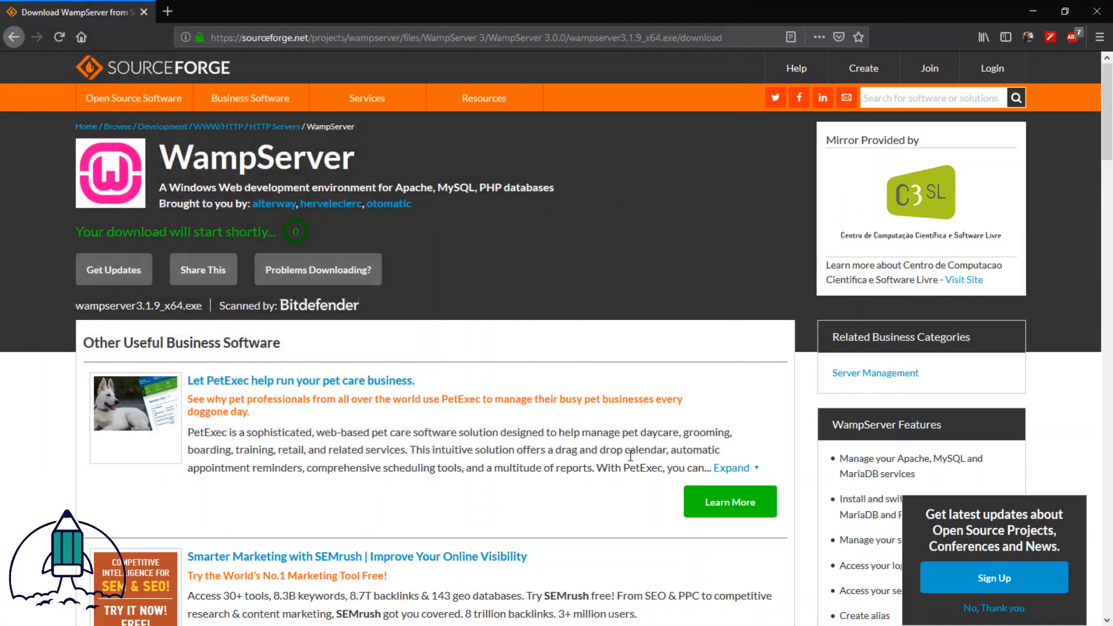
Step: Check the progress of the WampServer download in the browser's full download list
click(962, 32)
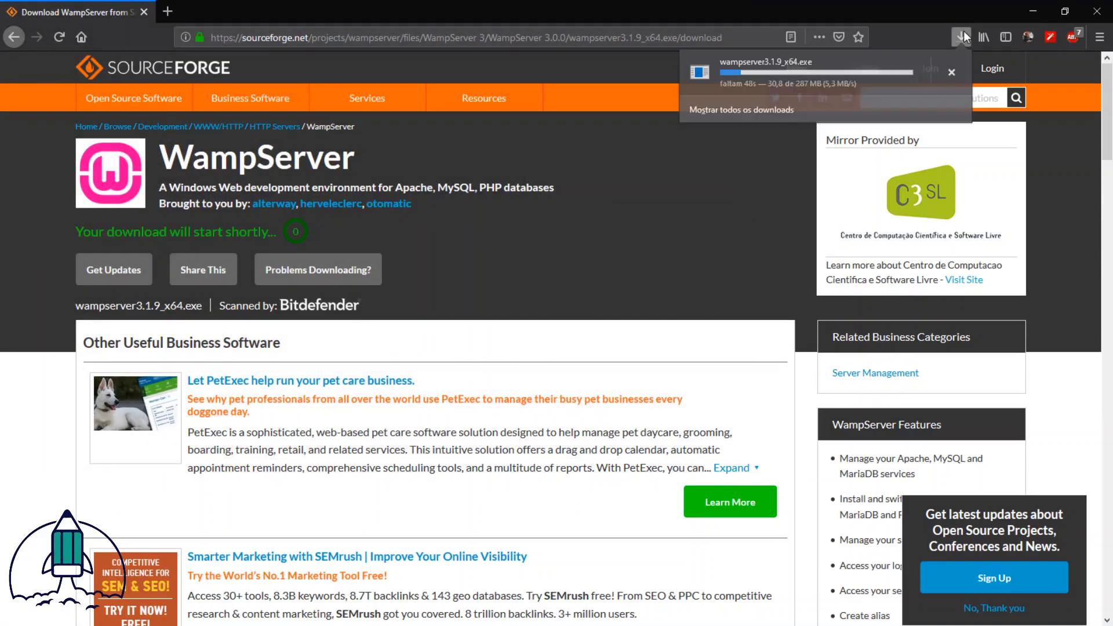
click(870, 110)
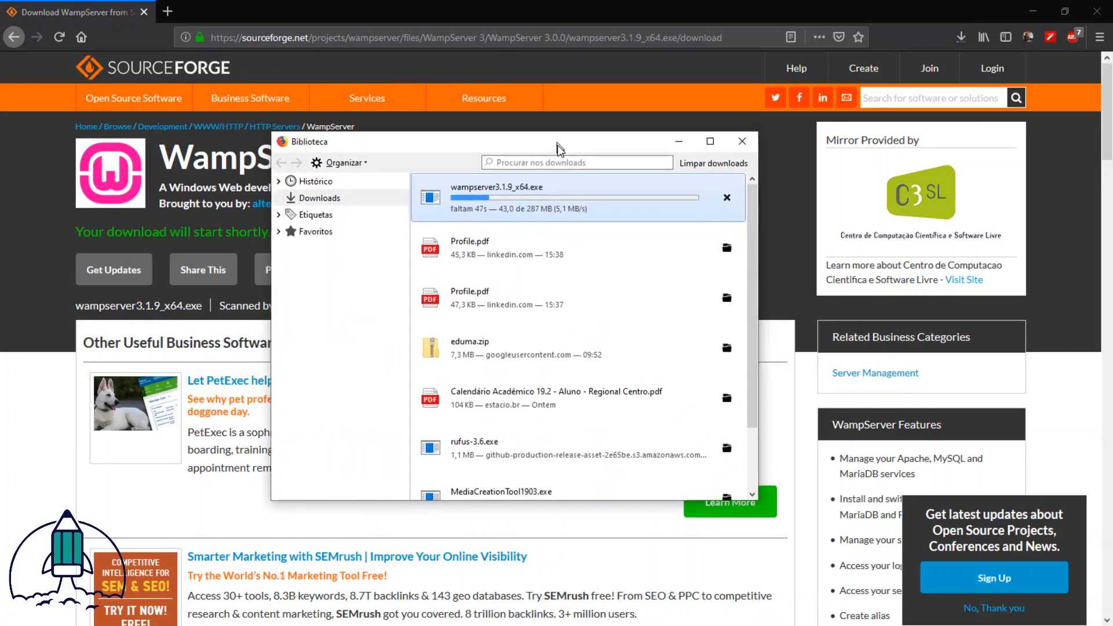
drag(557, 141, 562, 152)
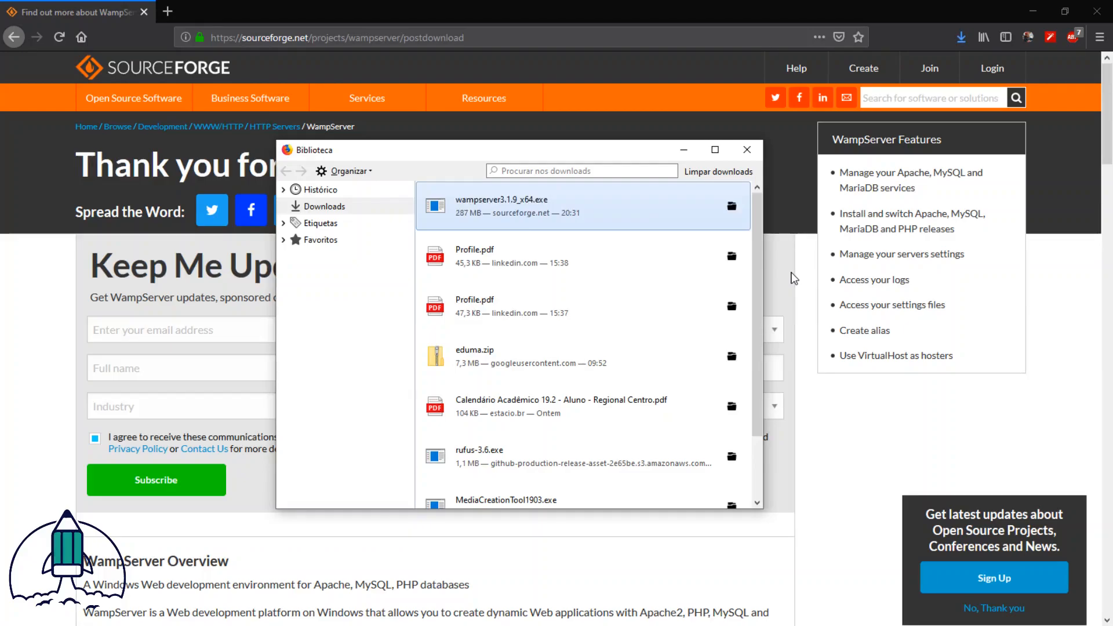
click(795, 278)
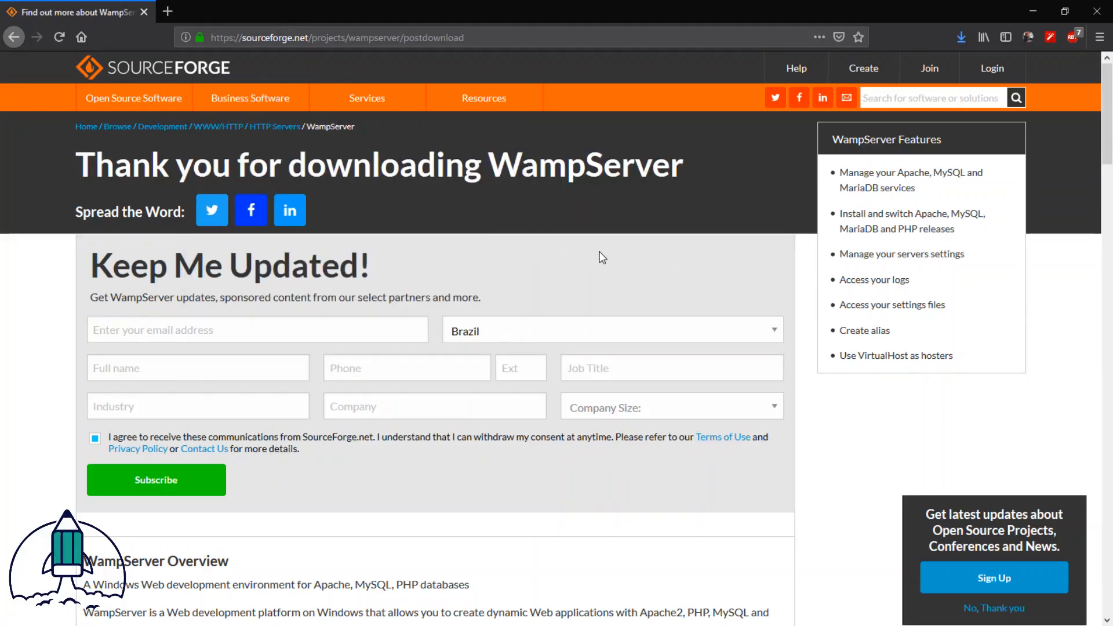
Step: Search the web for "wordpres" in a new browser tab
key(ctrl+t)
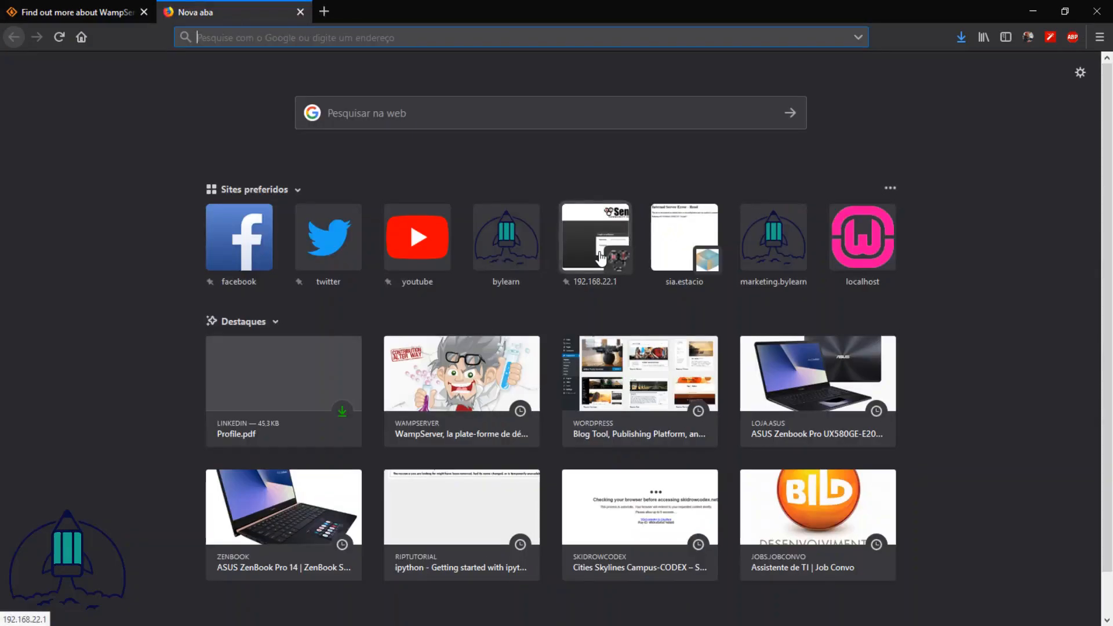
text(wosr)
key(BackSpace)
key(BackSpace)
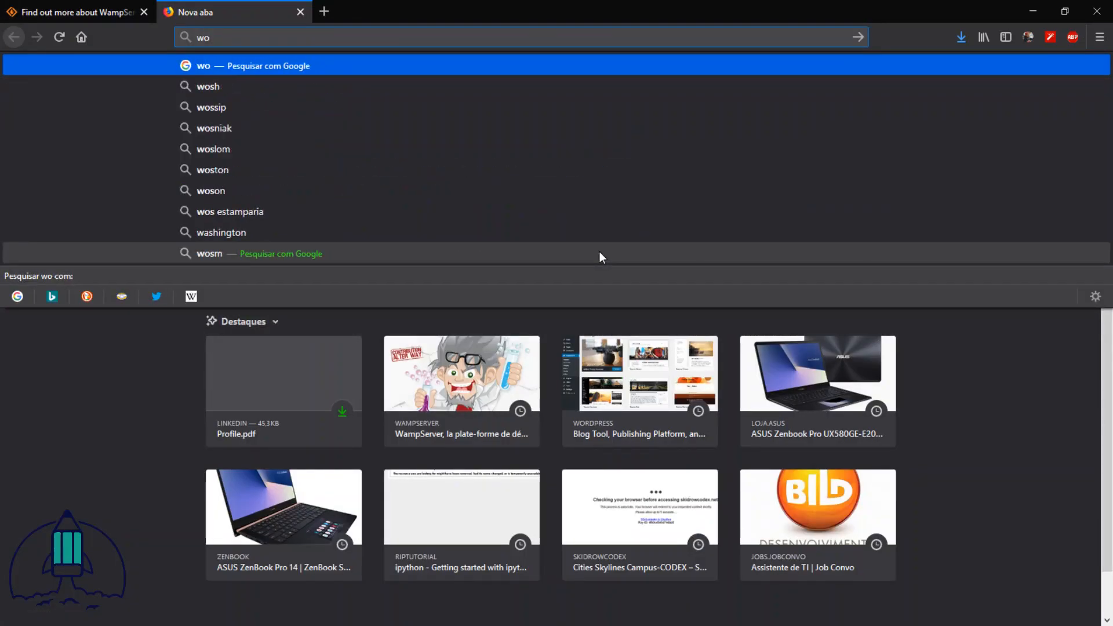
text(rdpres)
key(Delete)
key(Return)
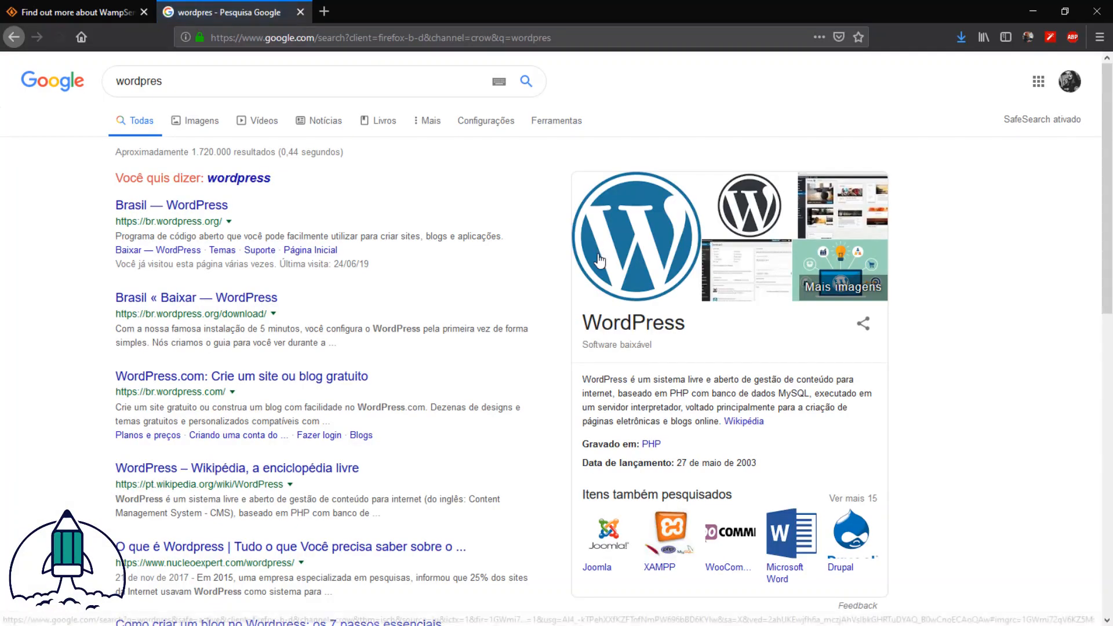
Step: Open the Brazilian WordPress.org site and download WordPress 5.2.2, saving wordpress-5.2.2-pt_BR.zip in the Downloads folder
click(203, 220)
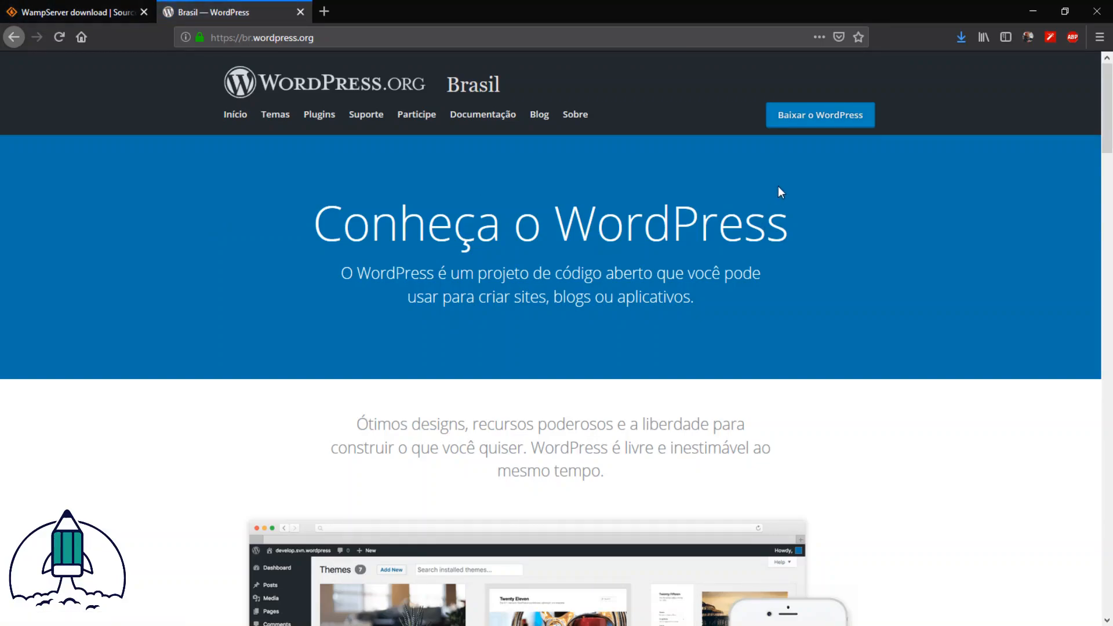
click(811, 122)
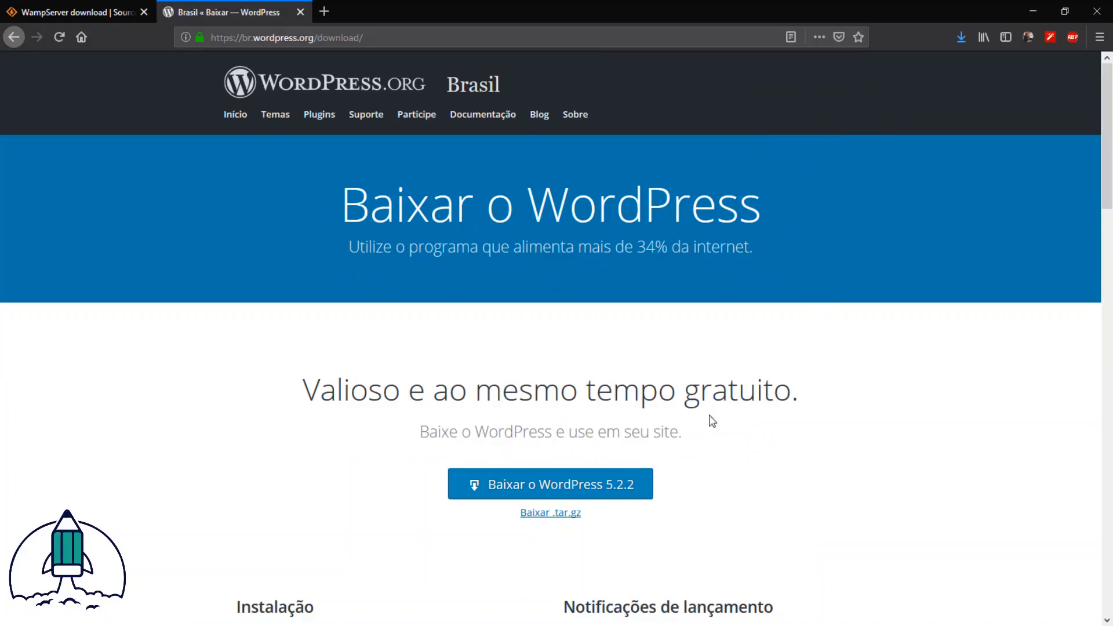
click(571, 489)
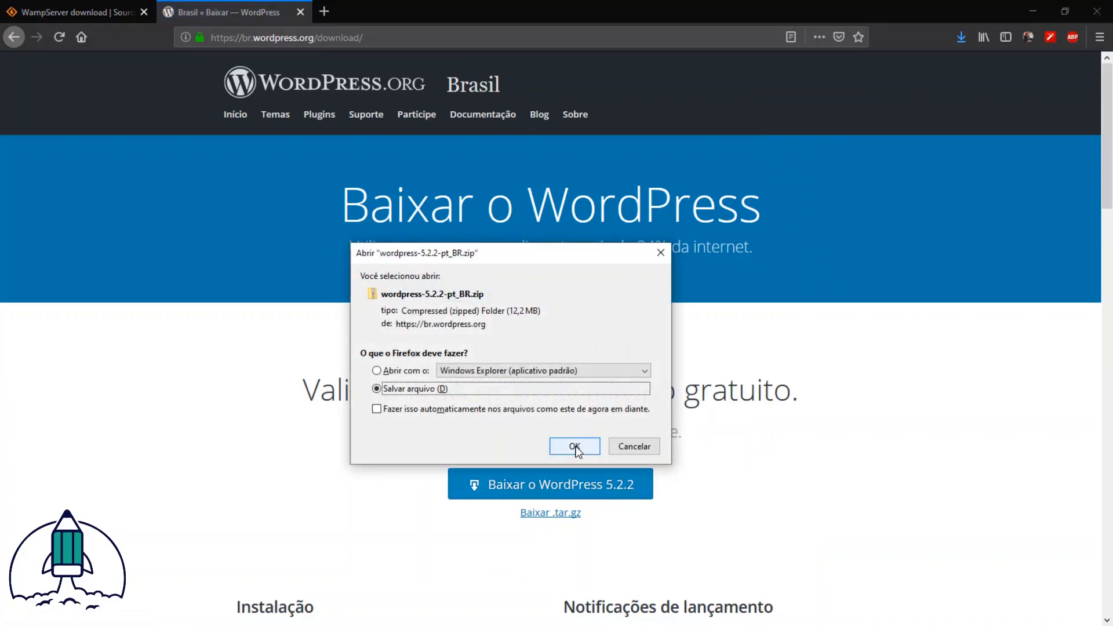
click(574, 445)
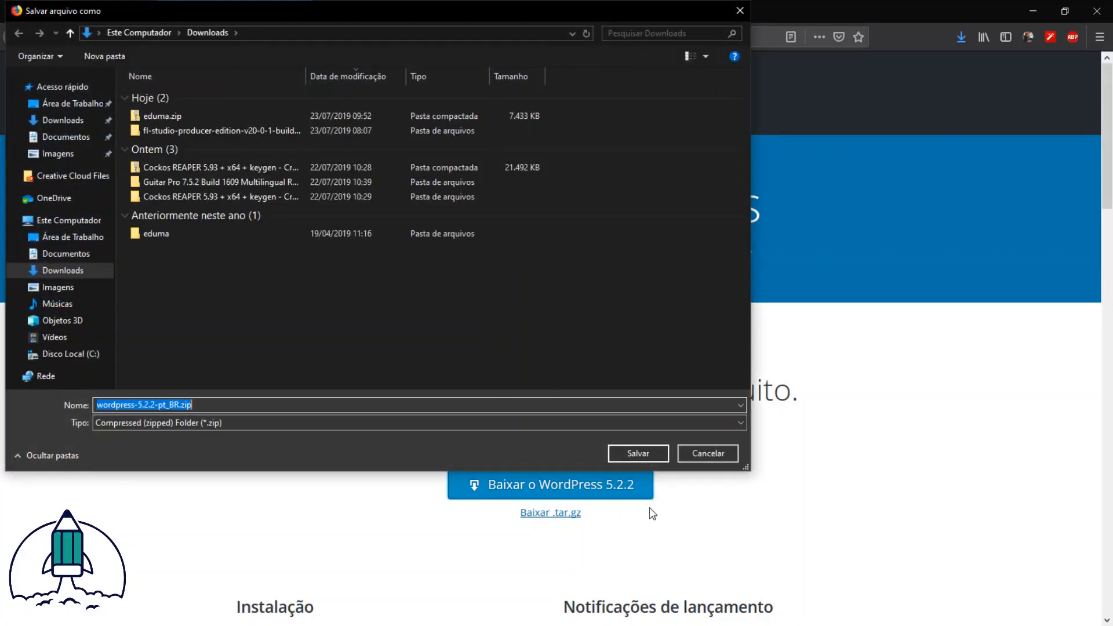
click(648, 459)
Step: Launch the downloaded wampserver3.1.9_x64.exe installer and confirm English as the setup language
click(959, 38)
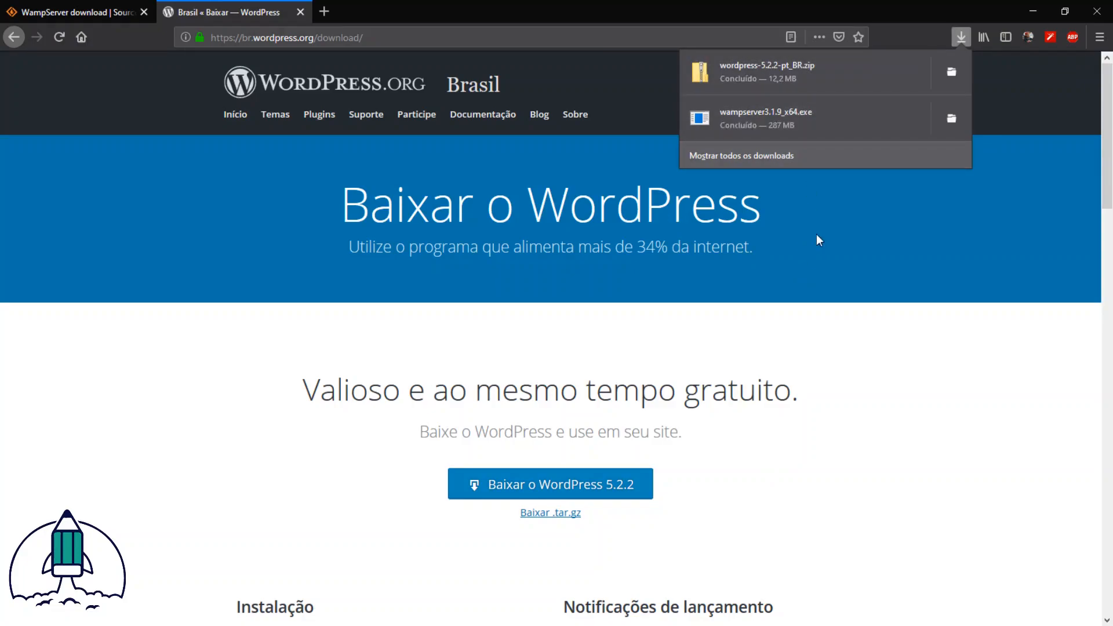
click(789, 120)
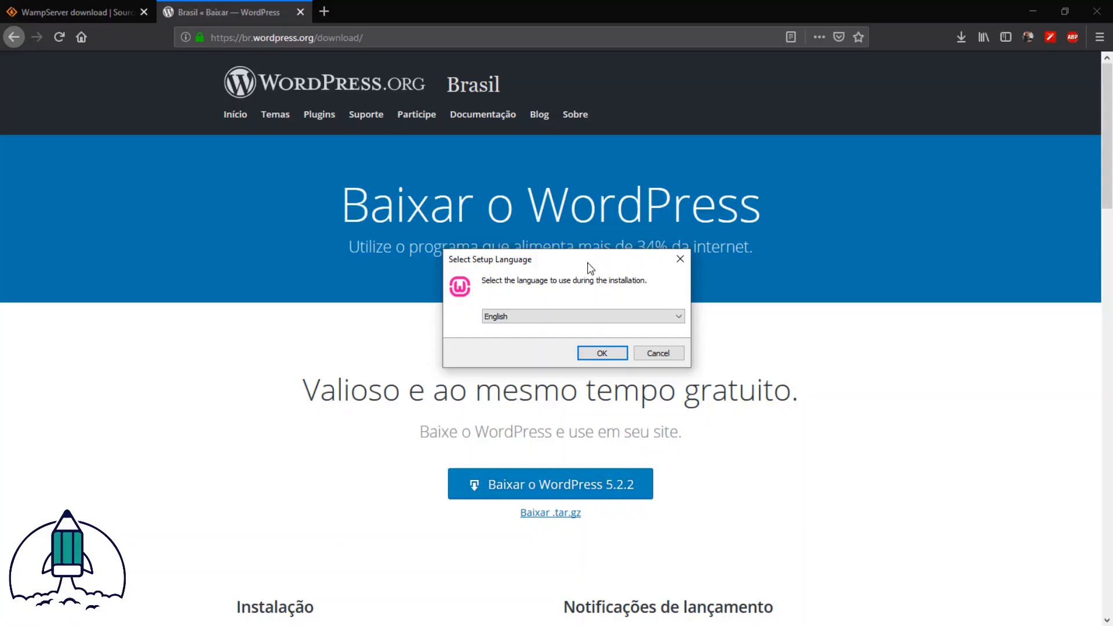
click(599, 315)
click(600, 316)
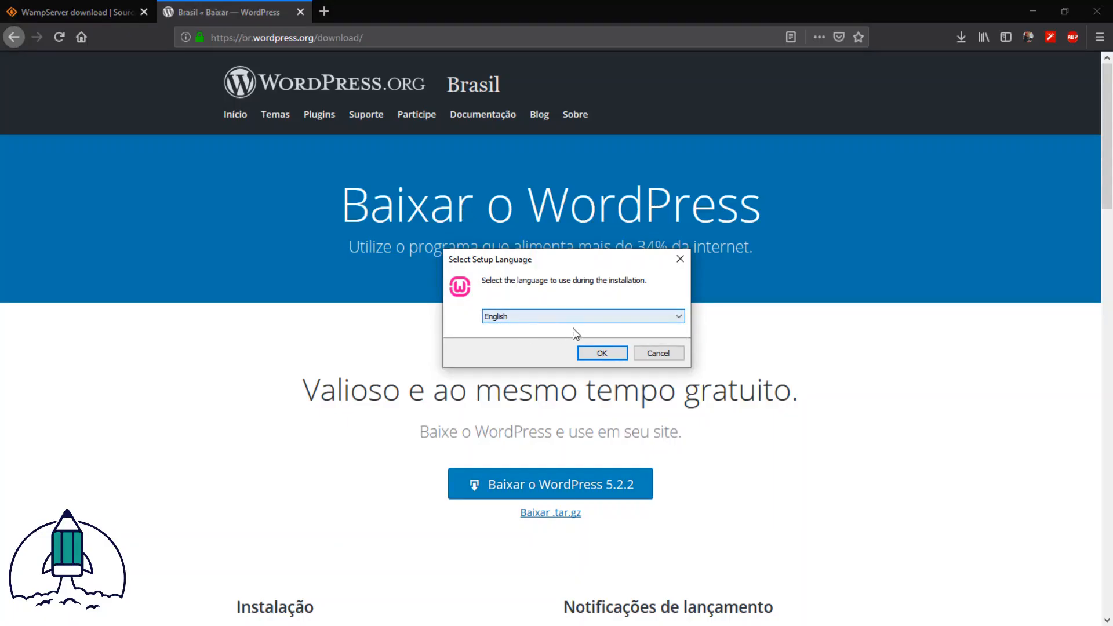
click(602, 355)
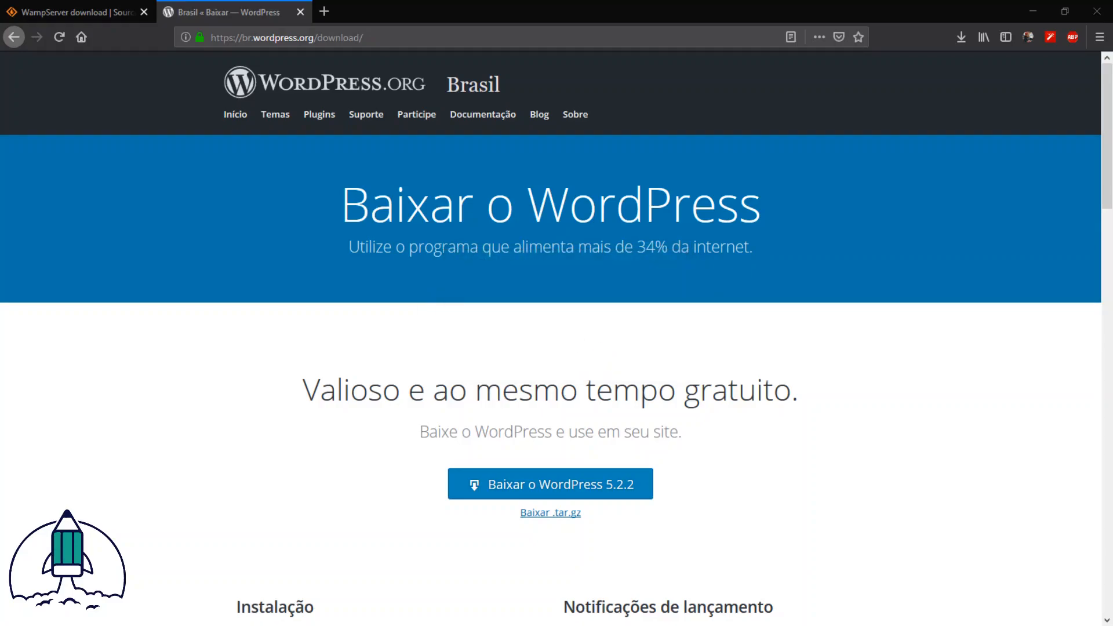
Step: Accept the license agreement, look through the Wampserver installation information, and continue to the destination selection
click(433, 417)
click(696, 459)
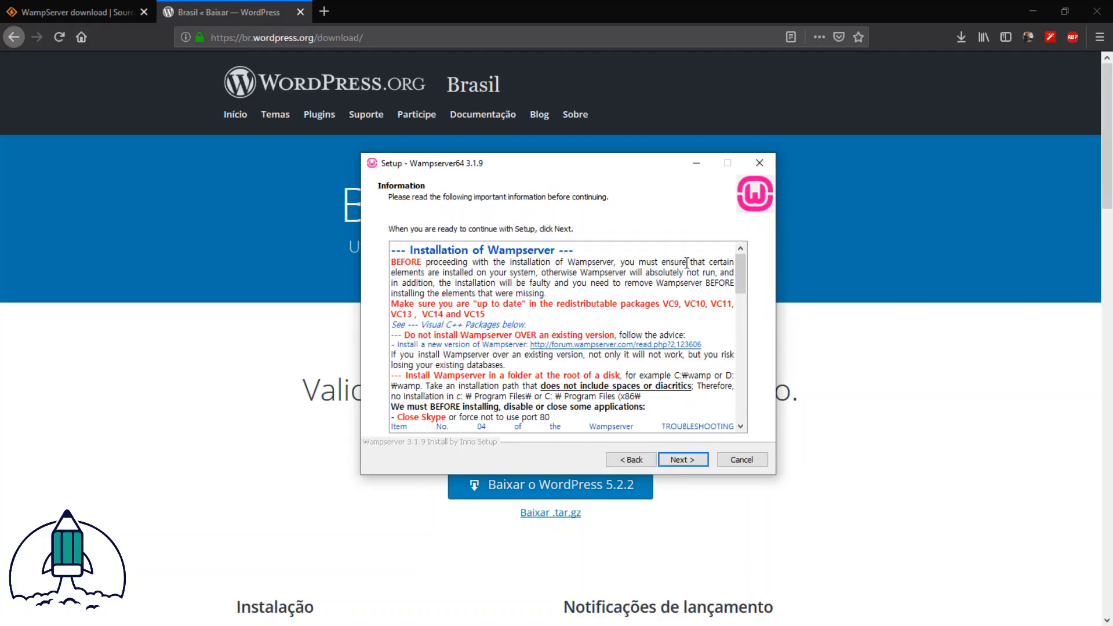
scroll(686, 262, down, 5)
scroll(684, 290, up, 5)
scroll(678, 328, down, 3)
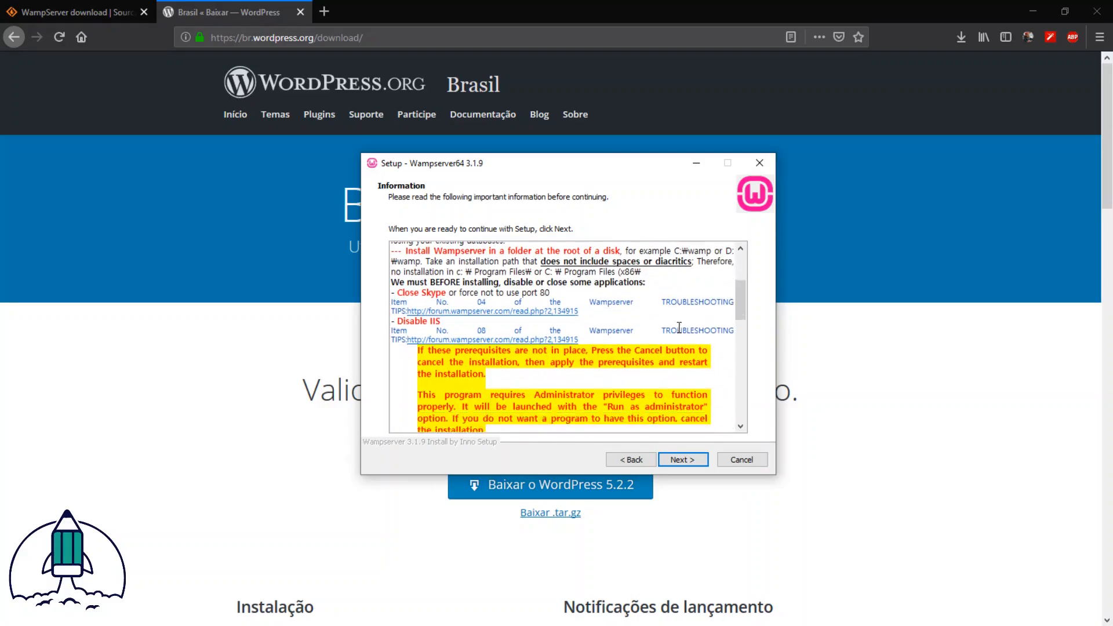
scroll(678, 327, down, 5)
scroll(678, 328, up, 8)
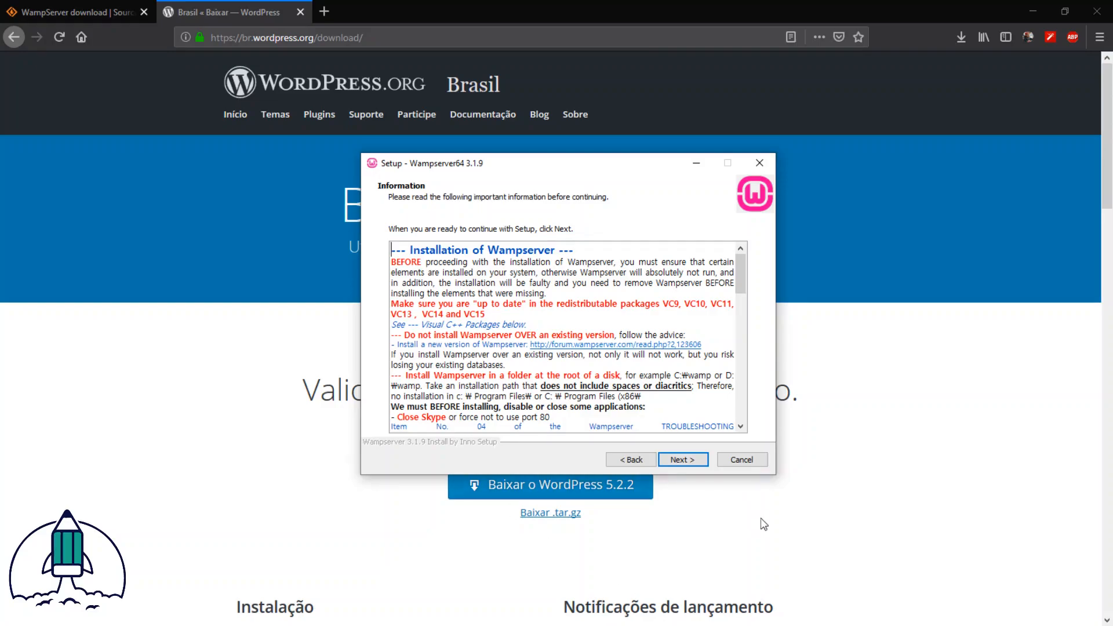
click(681, 460)
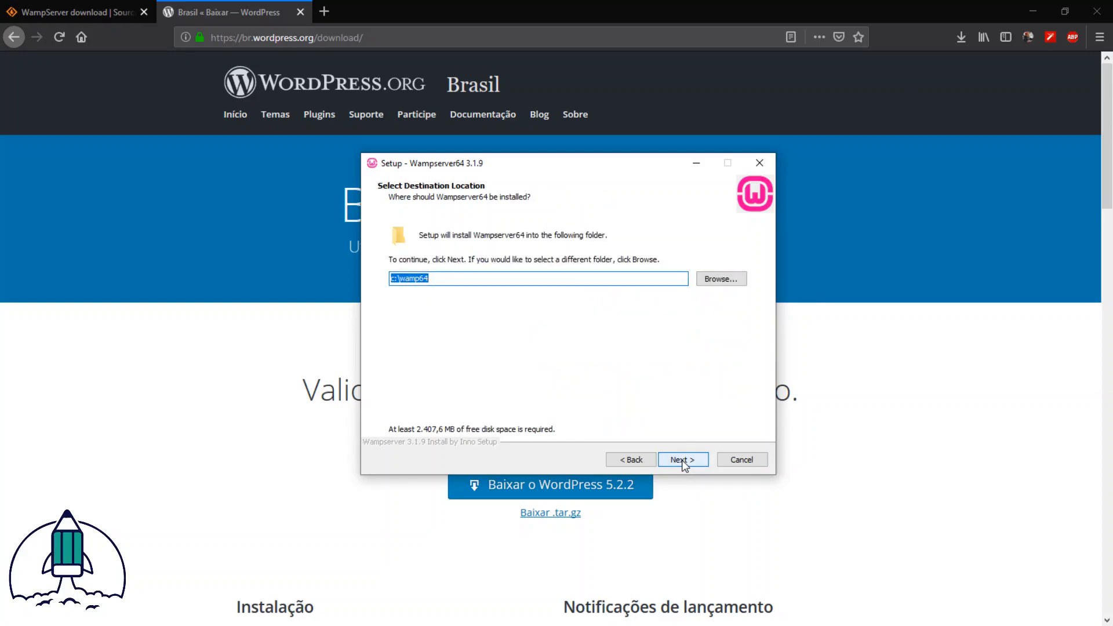
Step: Set the Wampserver64 destination folder to c:\wamp64-1 and continue with the setup
click(463, 279)
drag(450, 278, 375, 280)
click(441, 279)
drag(443, 278, 367, 280)
click(452, 280)
drag(469, 278, 360, 278)
click(445, 279)
drag(464, 279, 350, 278)
click(467, 277)
double_click(467, 279)
click(448, 279)
drag(459, 281, 348, 273)
click(452, 276)
text(-1)
click(690, 462)
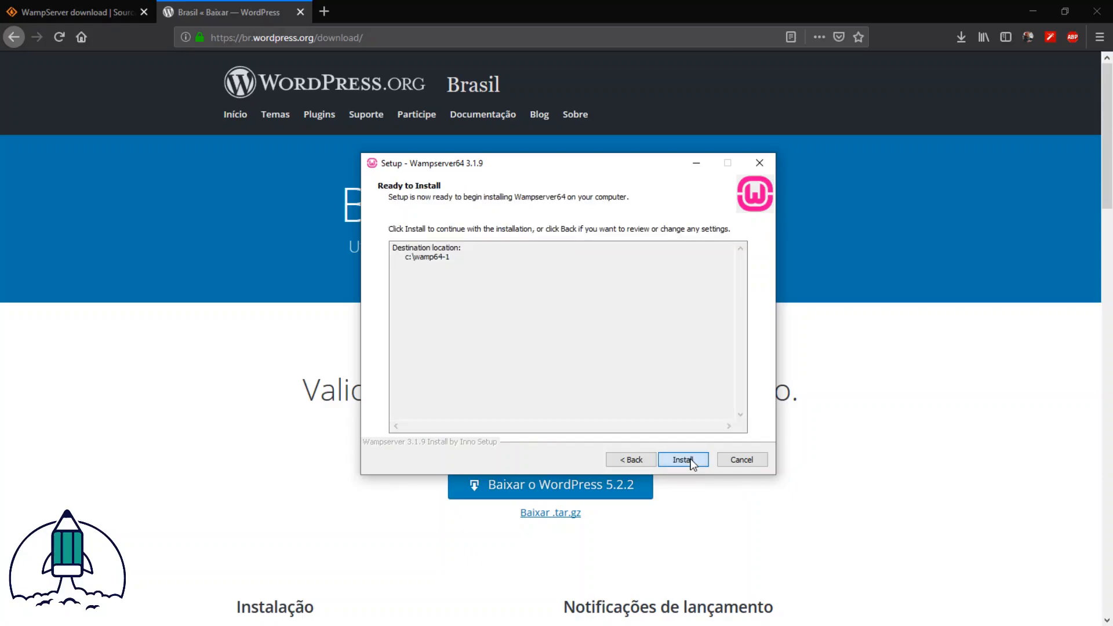
Step: Review the destination location in the setup summary and start the Wampserver64 installation
drag(498, 271, 373, 242)
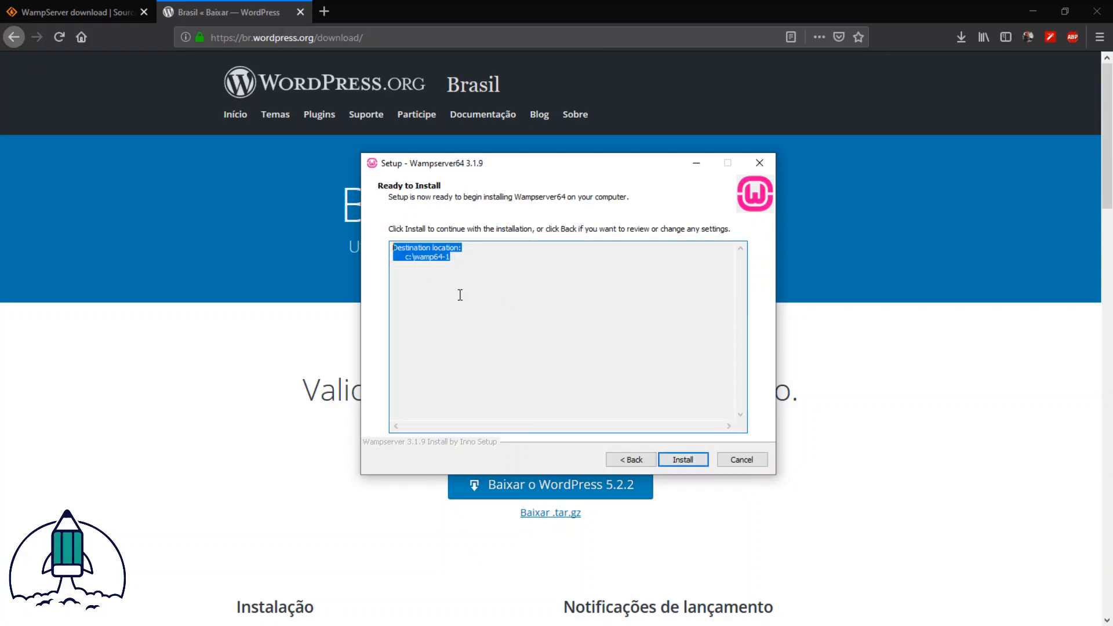
click(493, 313)
drag(486, 348, 382, 240)
click(425, 278)
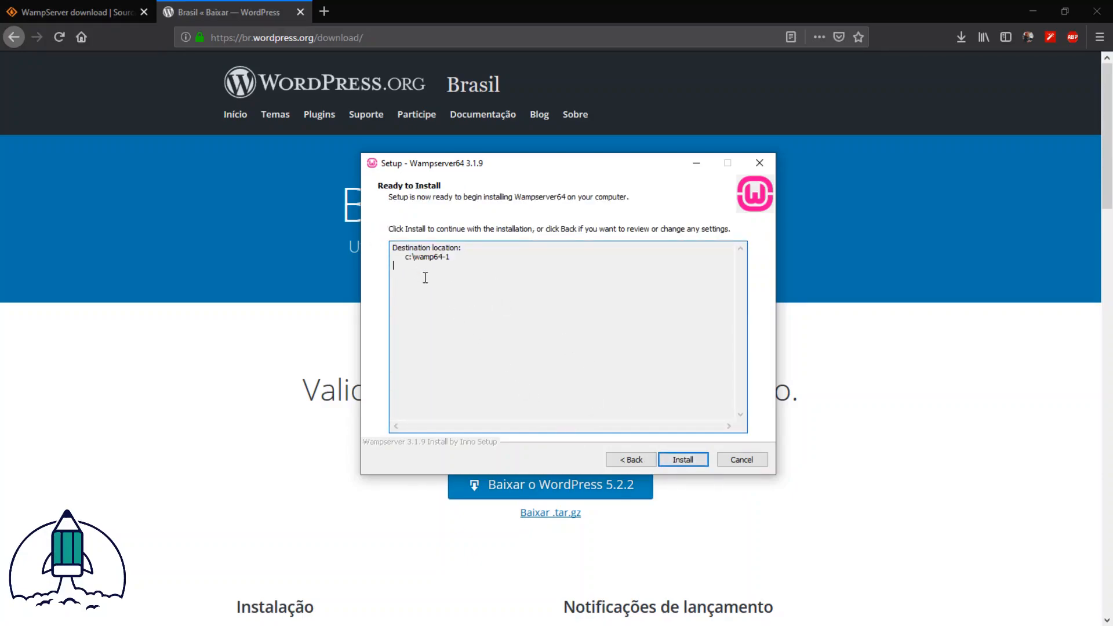
drag(470, 255, 385, 242)
click(463, 256)
click(694, 462)
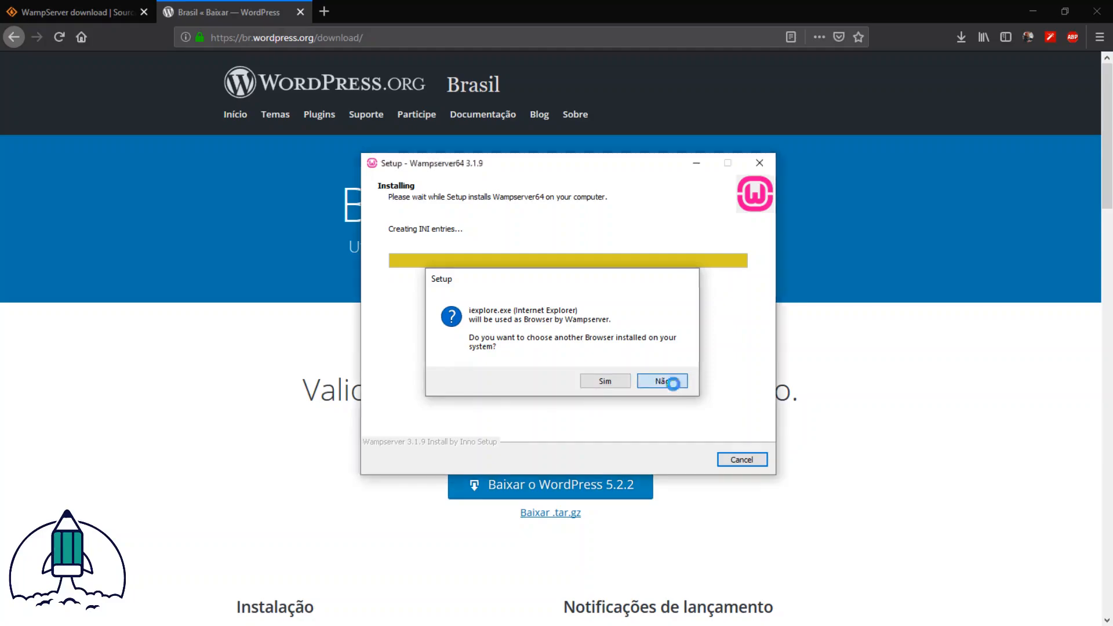
Step: Keep the default browser and text editor for Wampserver, look through the usage information, and finish the setup
click(675, 386)
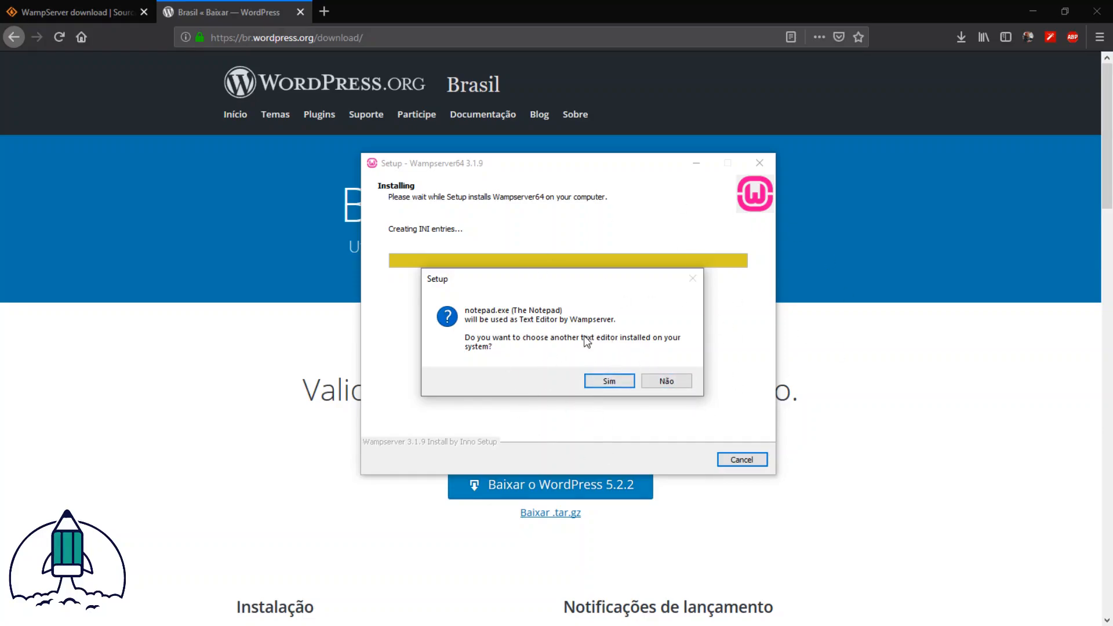
click(661, 388)
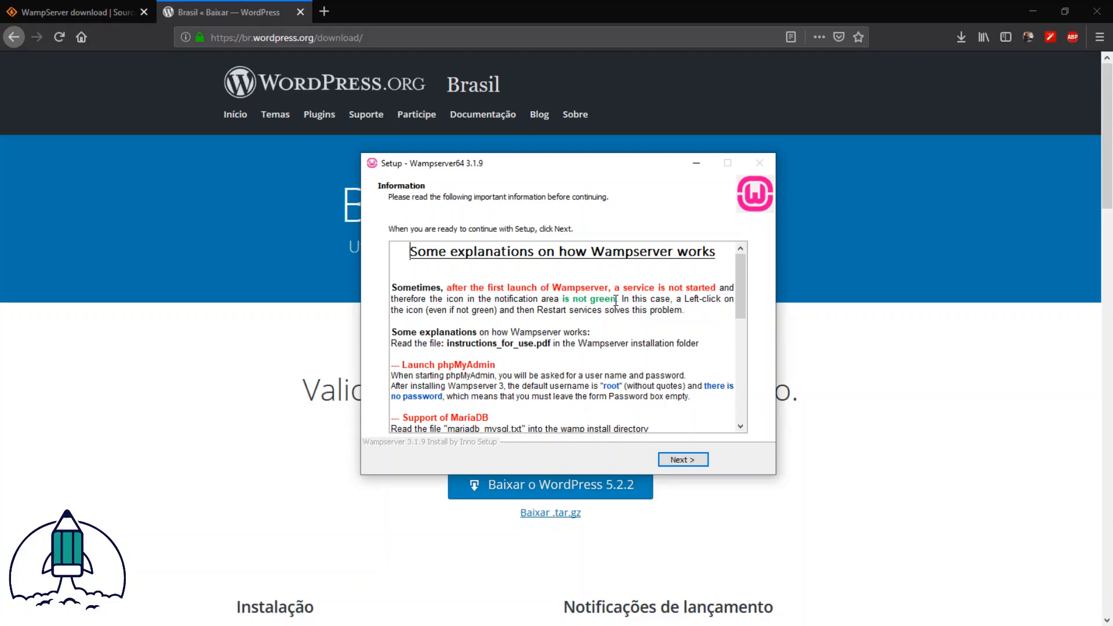
scroll(684, 275, down, 3)
drag(739, 322, 760, 299)
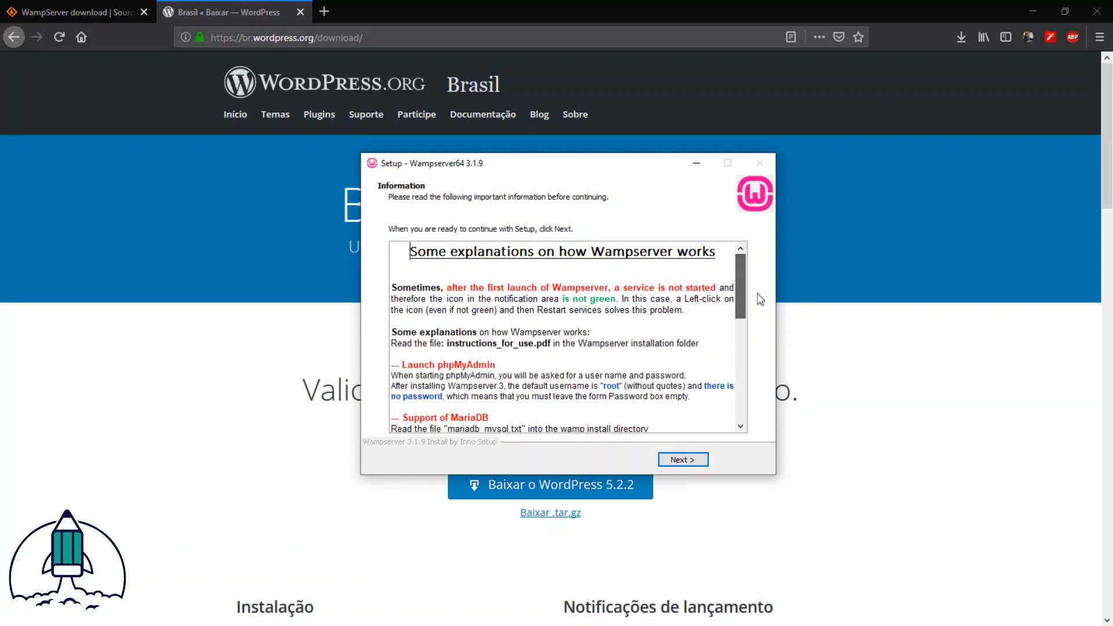
click(682, 461)
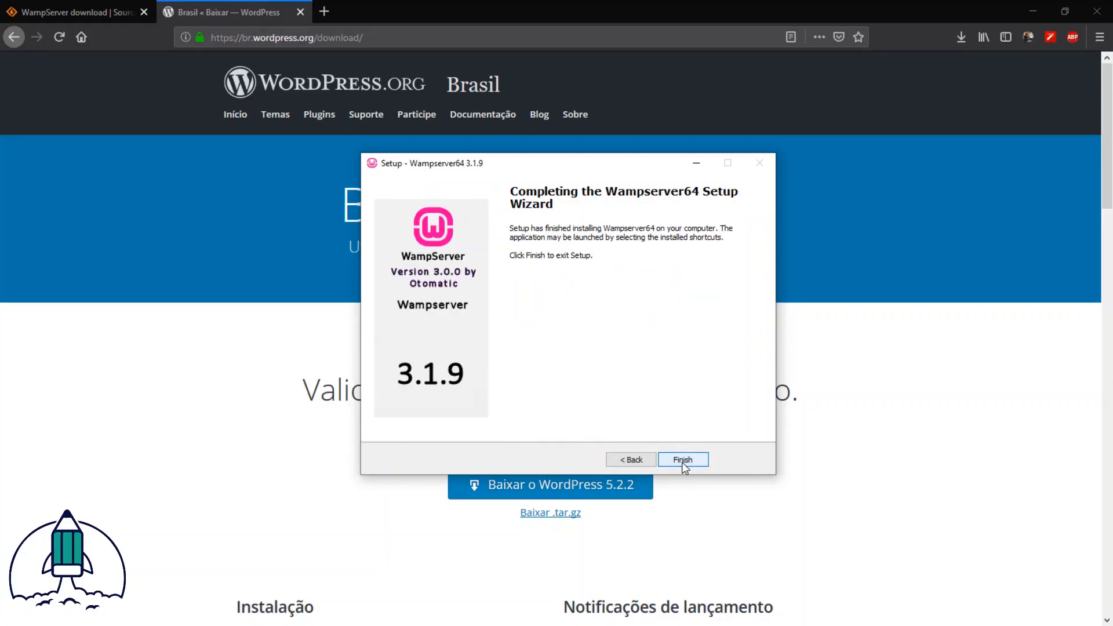
click(682, 460)
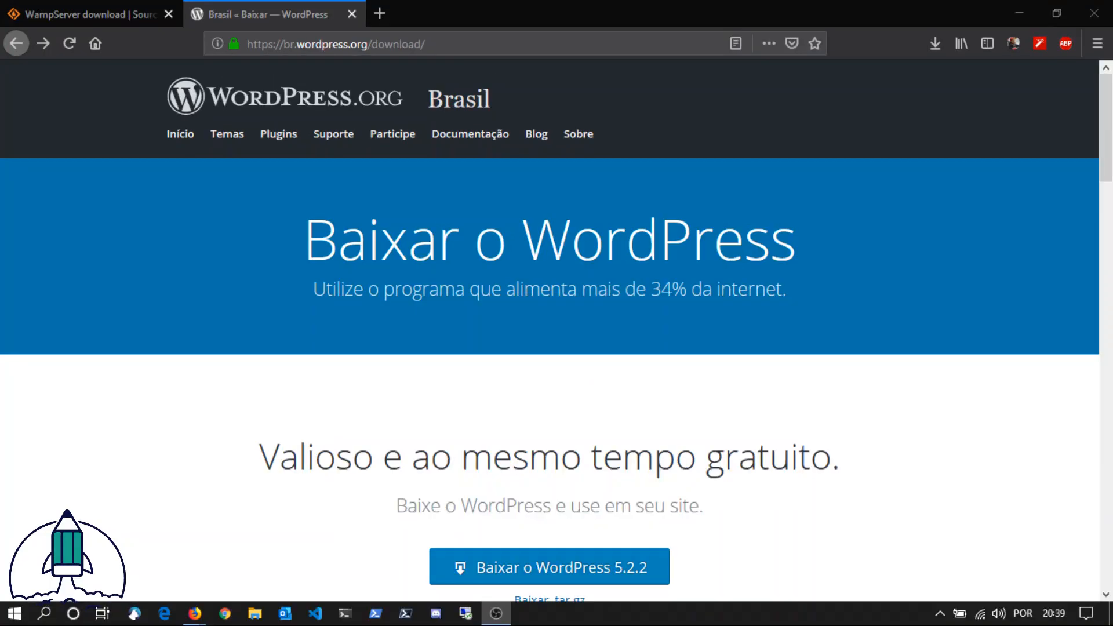
Step: Launch Wampserver64 and keep its status icon in the visible notification area rather than among the hidden icons
click(308, 252)
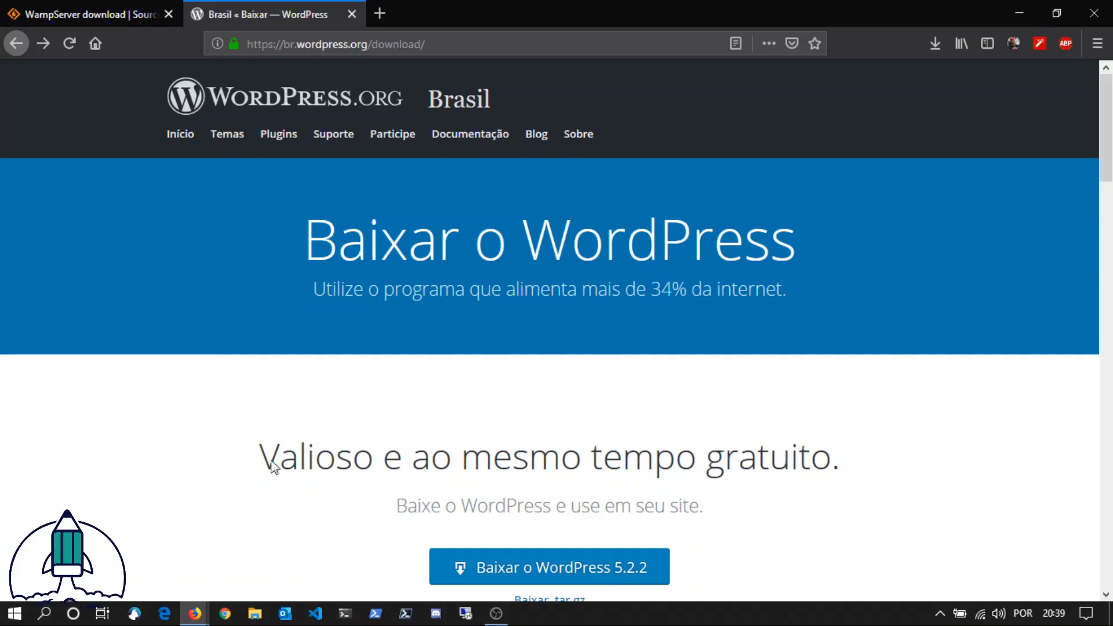
key(super)
text(wamp)
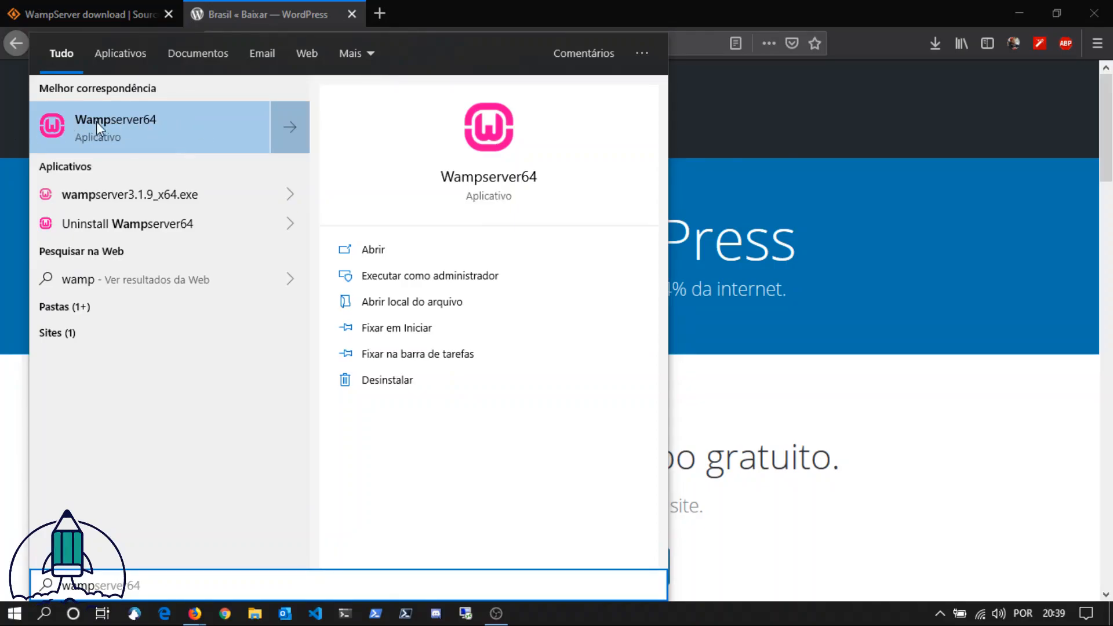
click(151, 134)
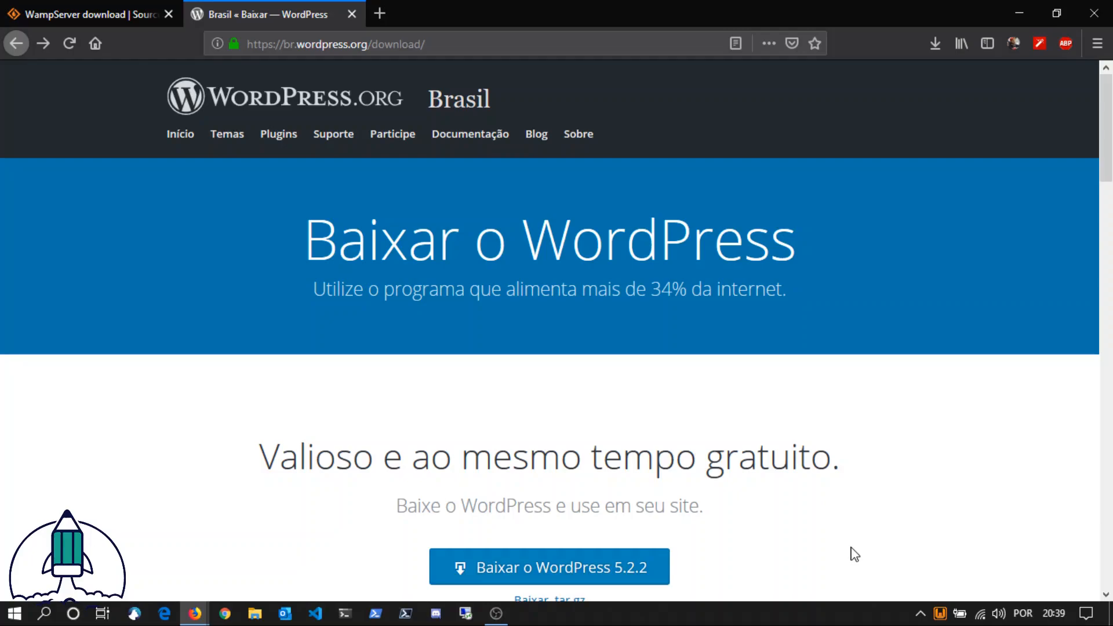
click(920, 614)
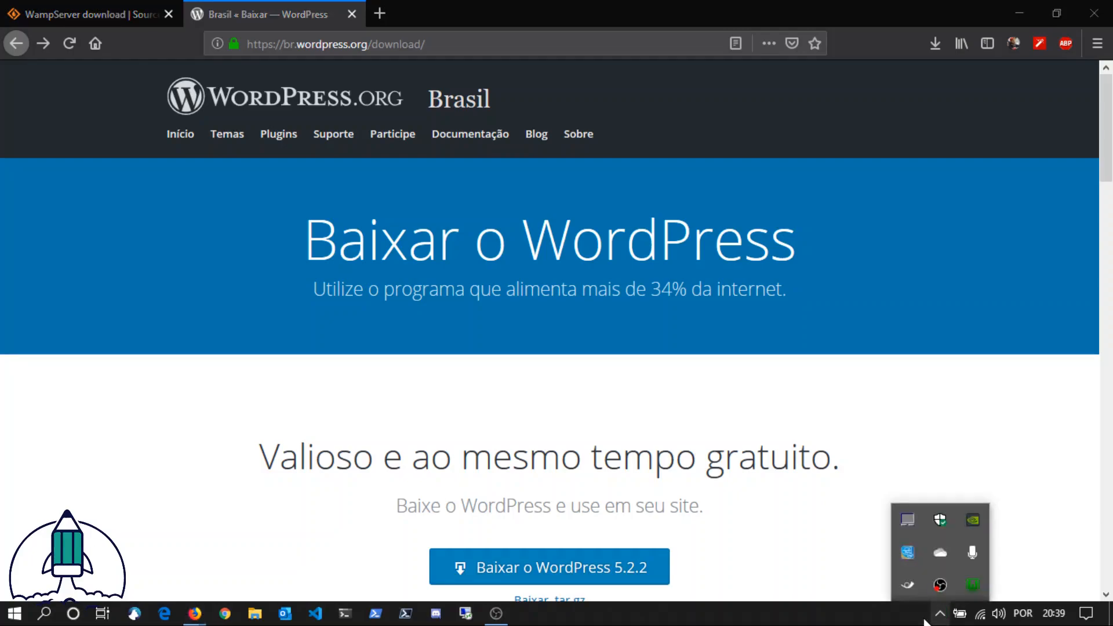
mouse_move(940, 613)
mouse_down()
mouse_move(972, 609)
mouse_move(939, 613)
mouse_up()
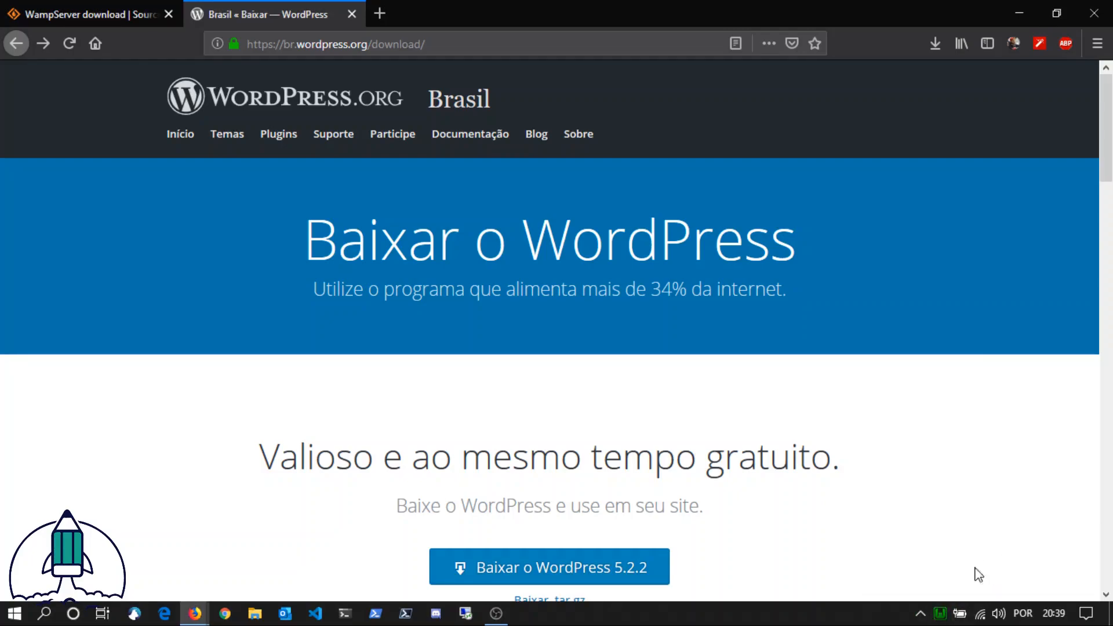
mouse_move(940, 615)
click(941, 616)
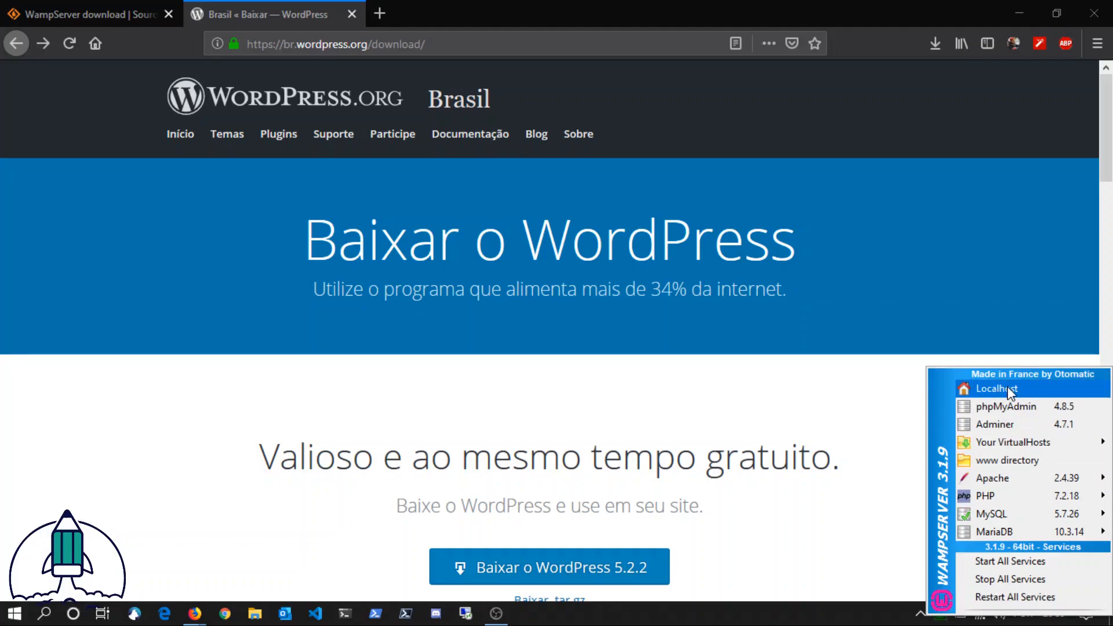
click(1008, 388)
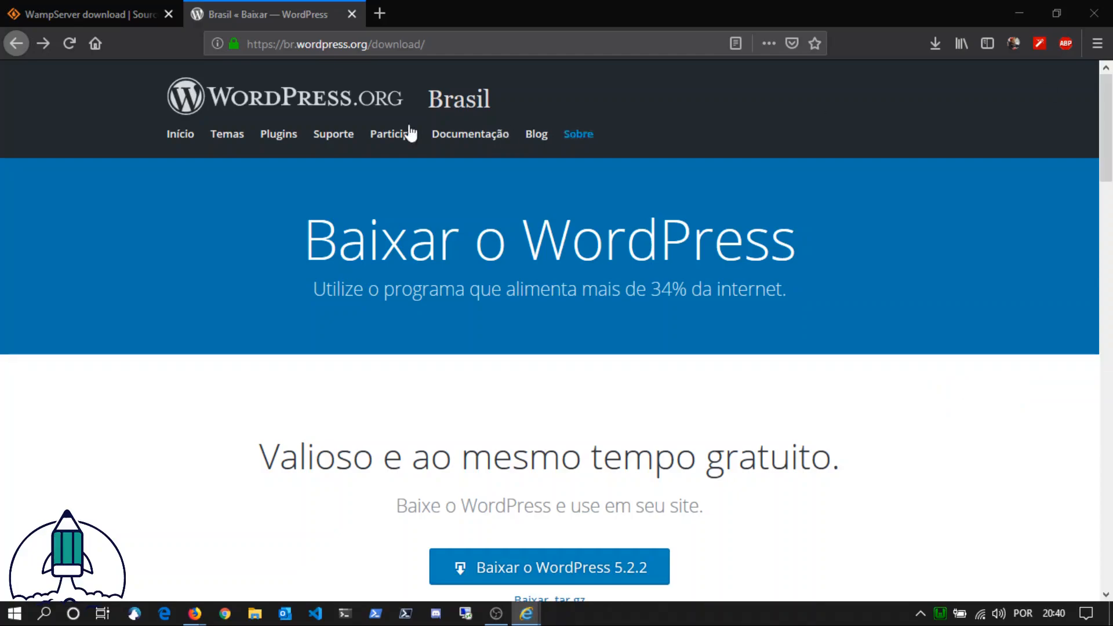
Step: Open localhost in a new browser tab and look over the WampServer homepage
click(379, 13)
text(localhost)
key(Return)
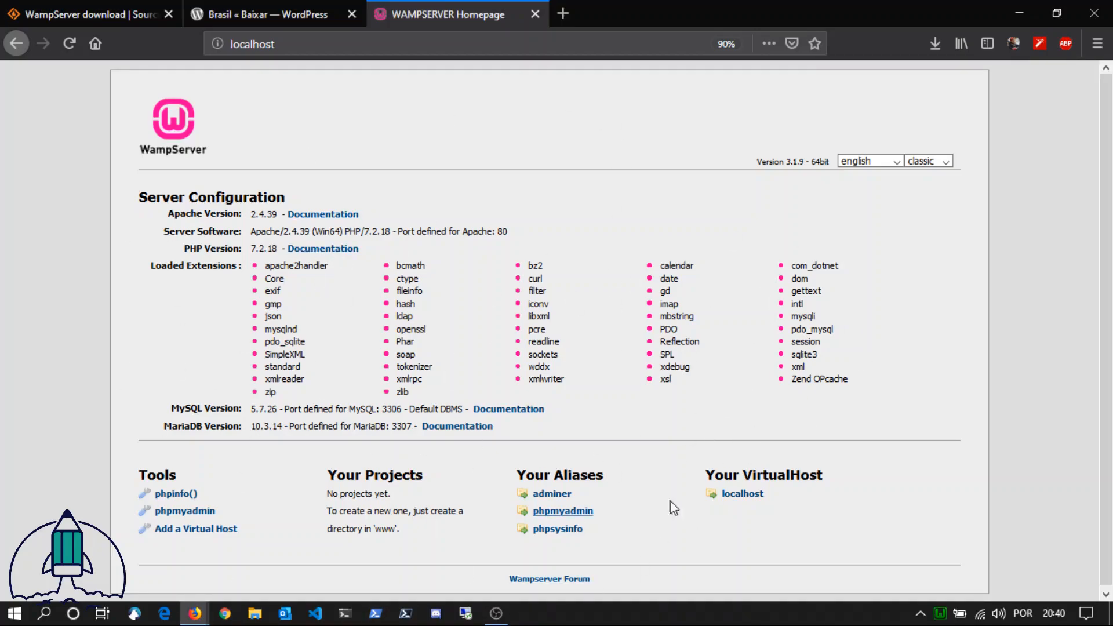
scroll(798, 354, down, 1)
scroll(798, 355, up, 1)
click(940, 613)
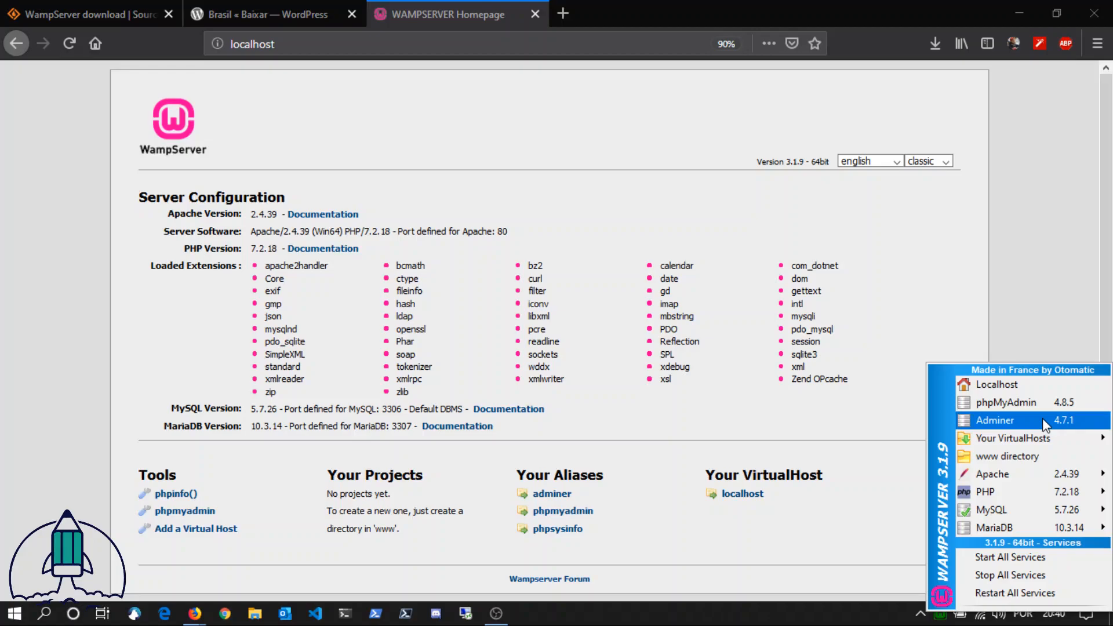
mouse_move(1043, 473)
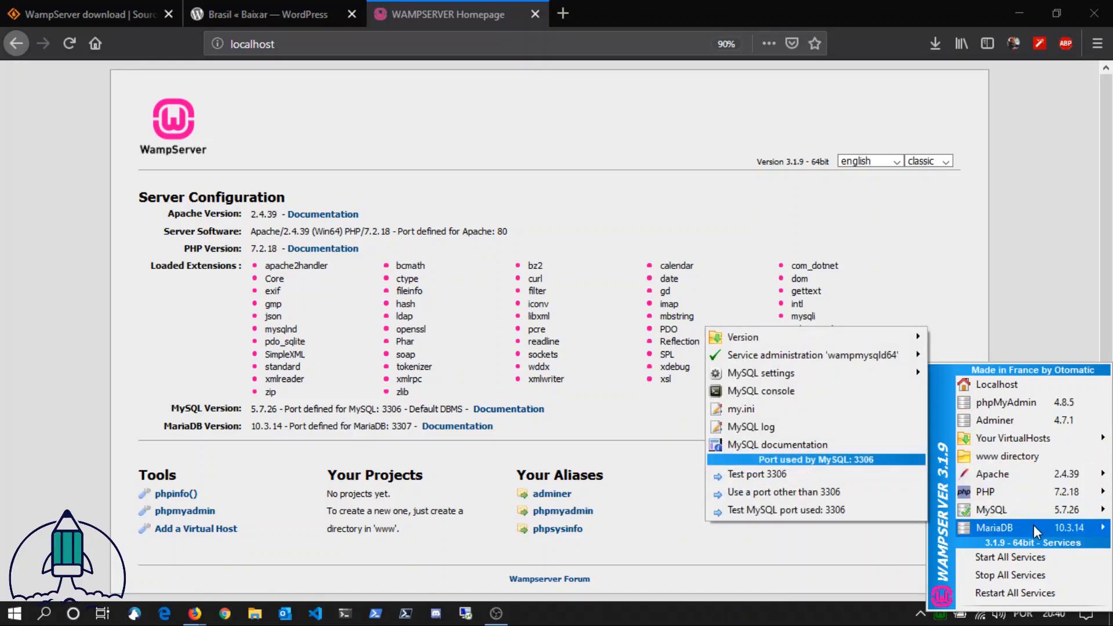
mouse_move(1033, 525)
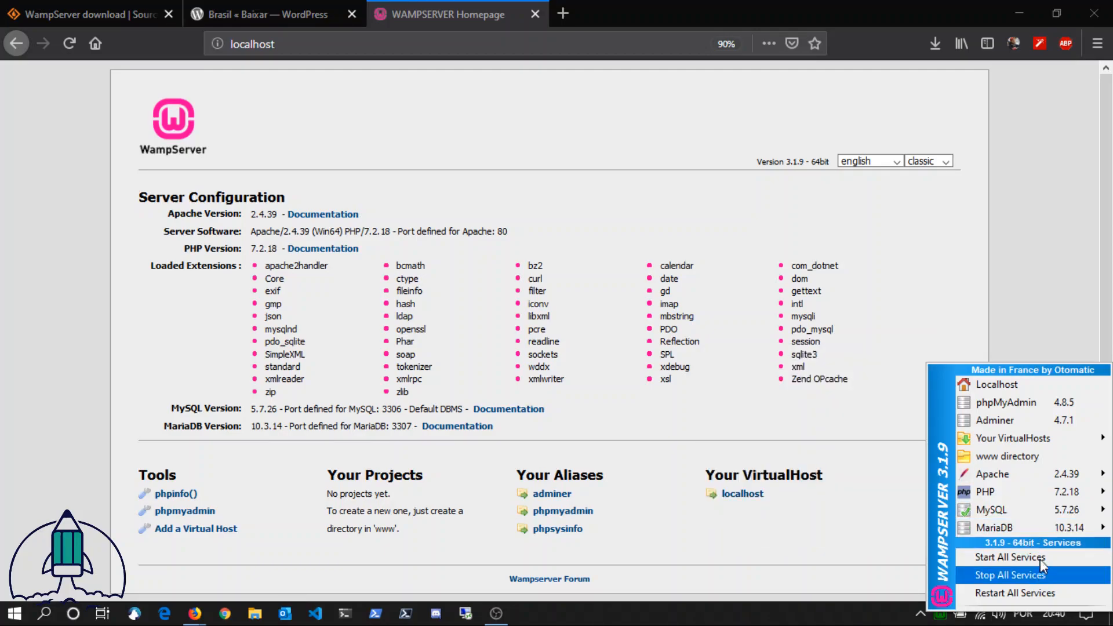
click(856, 467)
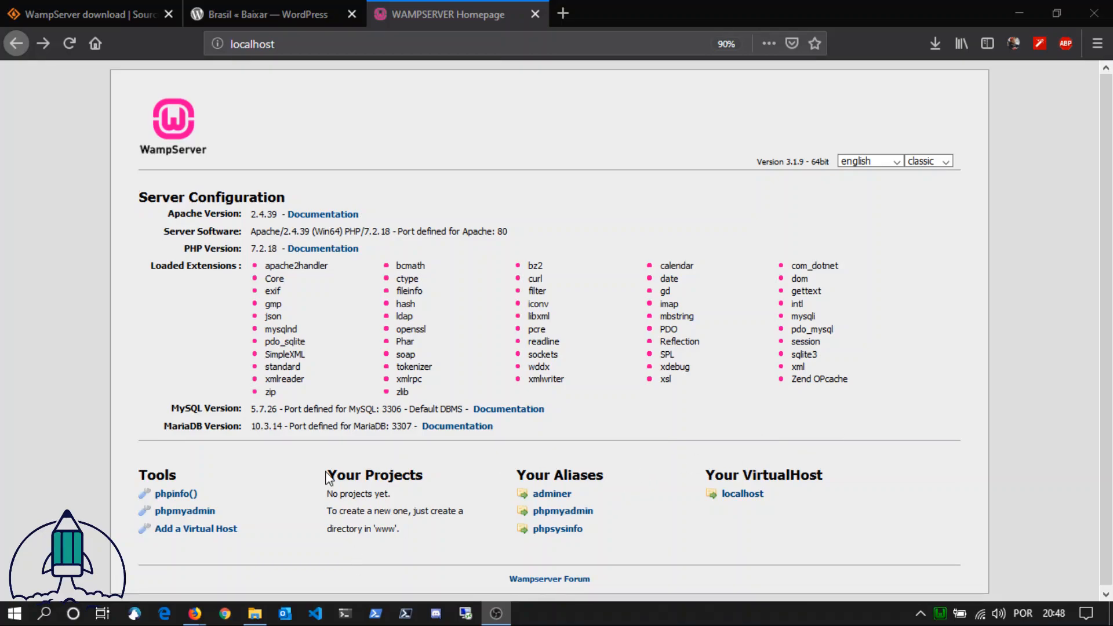
Step: Open Wampserver's www directory in a file window
mouse_move(940, 613)
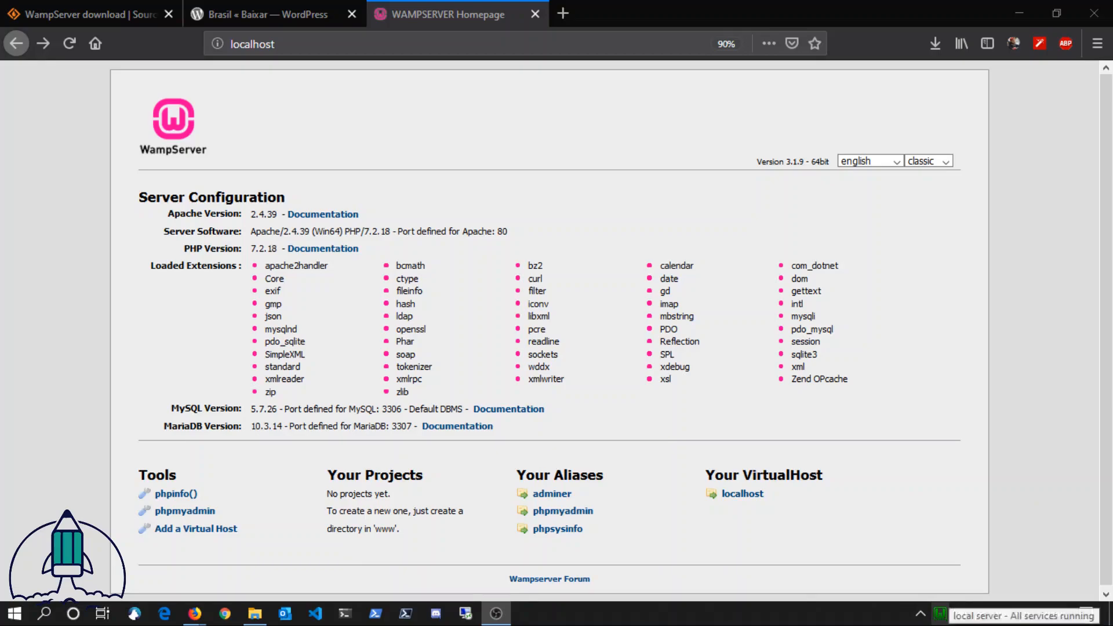
click(942, 620)
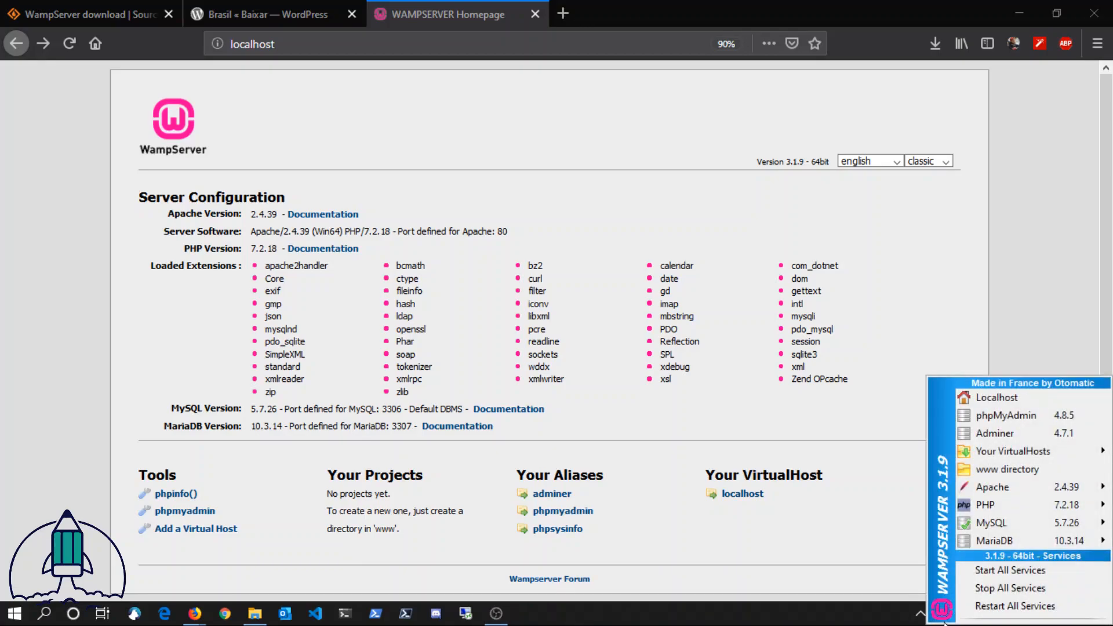
click(1047, 466)
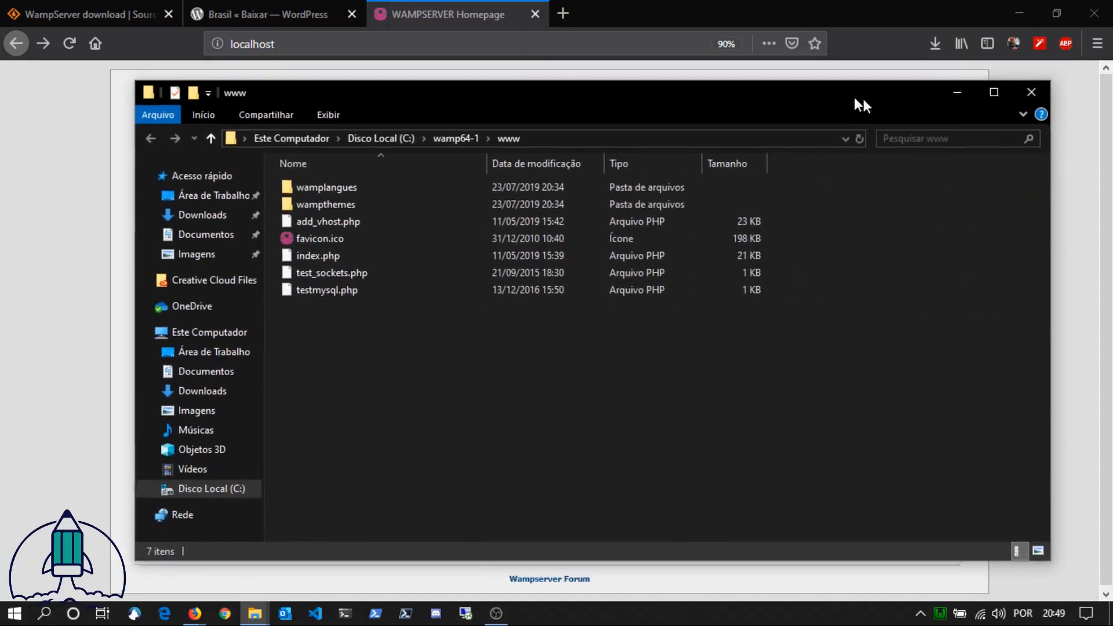
mouse_move(863, 98)
mouse_down()
mouse_move(818, 154)
mouse_move(841, 99)
mouse_up()
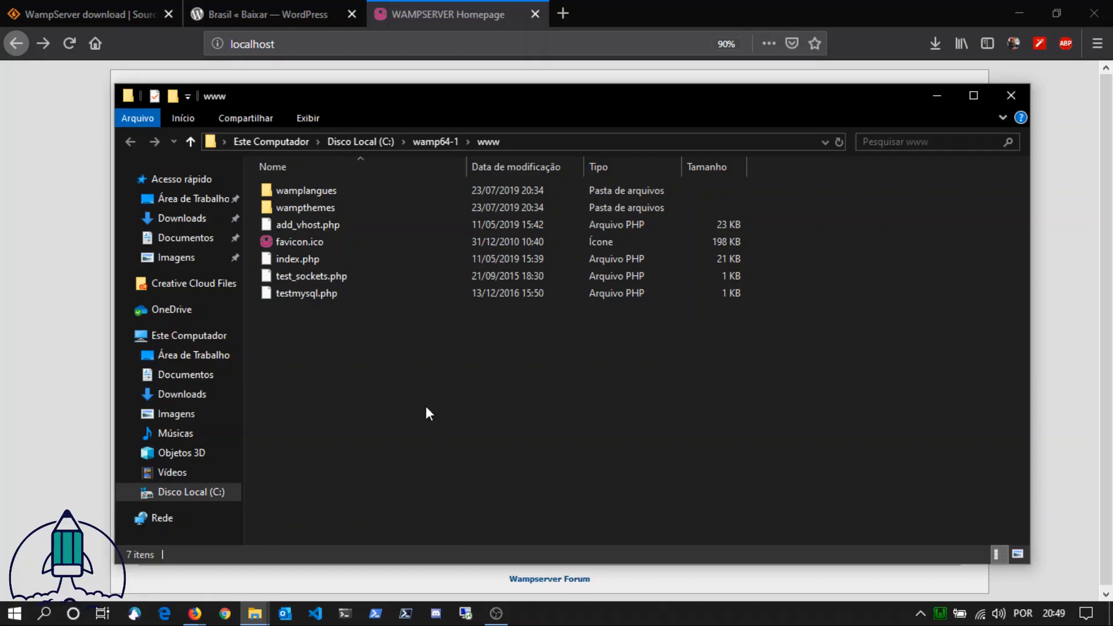
Step: Open wordpress-5.2.2-pt_BR.zip from the Downloads folder in 7-Zip and arrange its window beside the file window
click(204, 396)
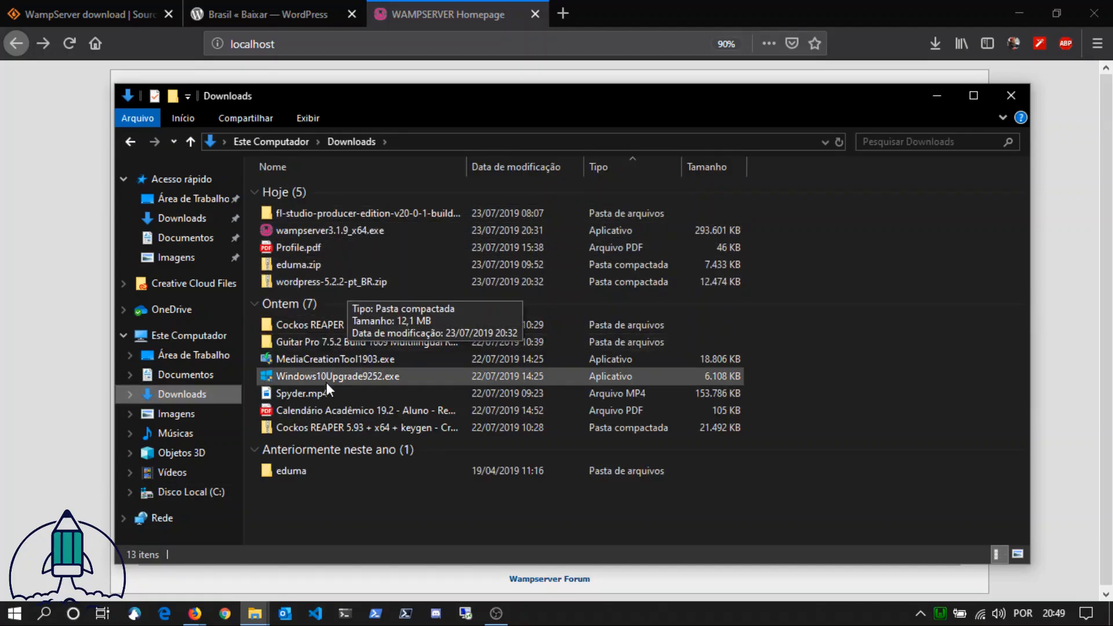
click(357, 279)
right_click(365, 281)
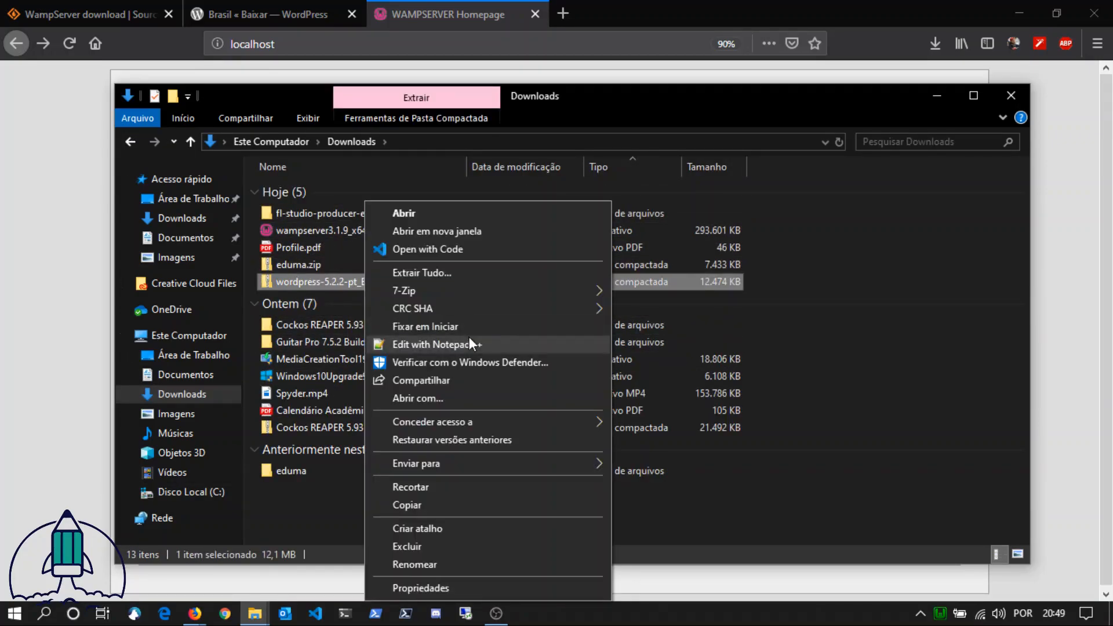
mouse_move(471, 291)
click(673, 290)
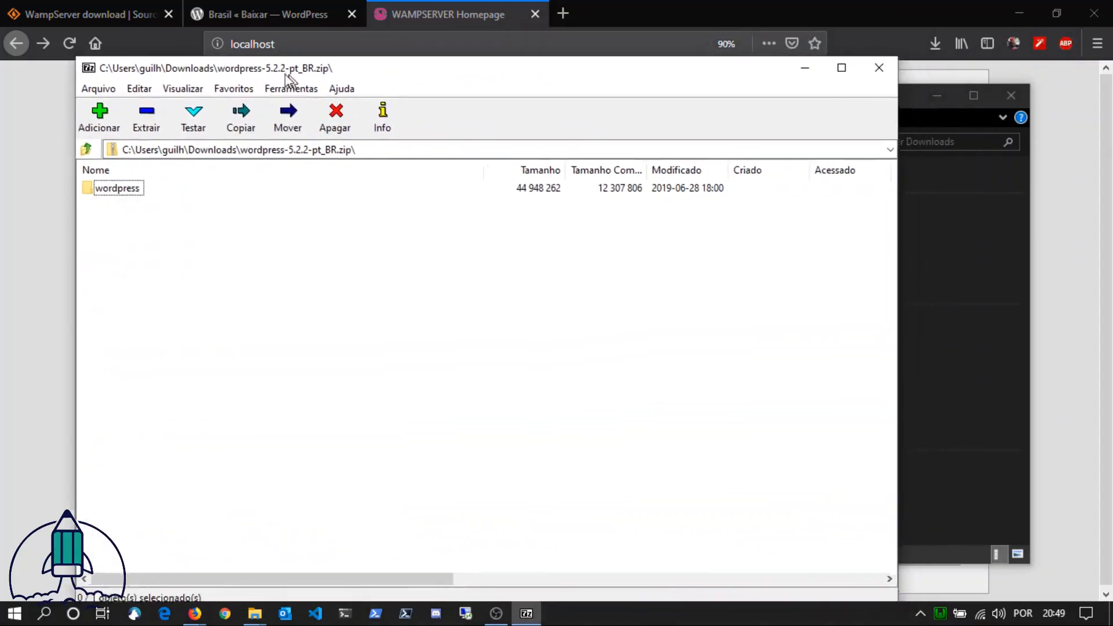
drag(288, 78, 476, 48)
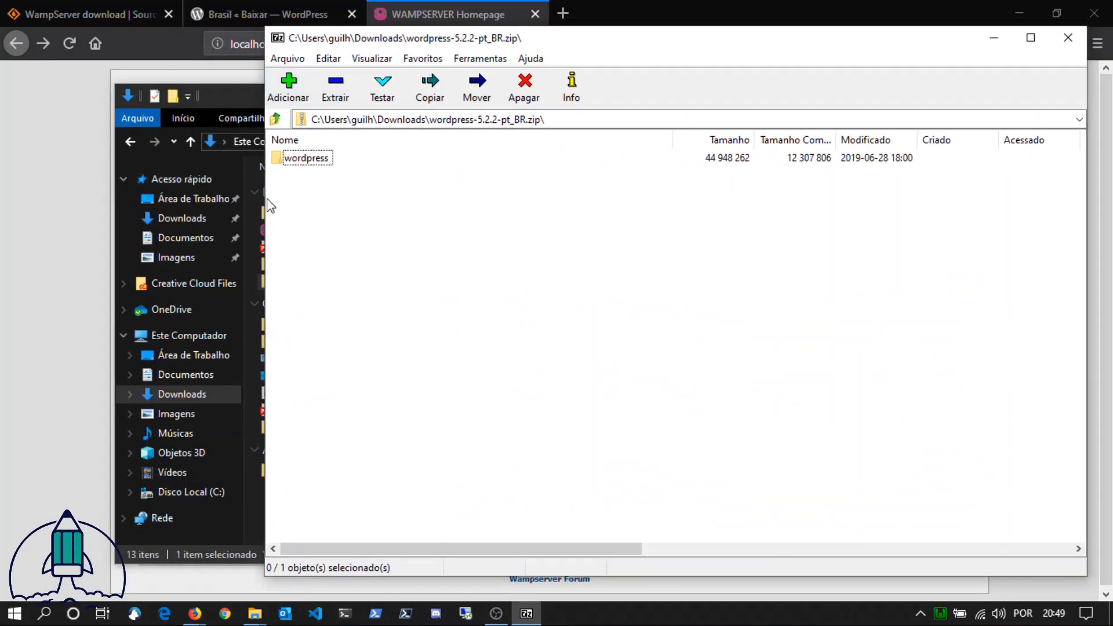
drag(265, 204, 431, 211)
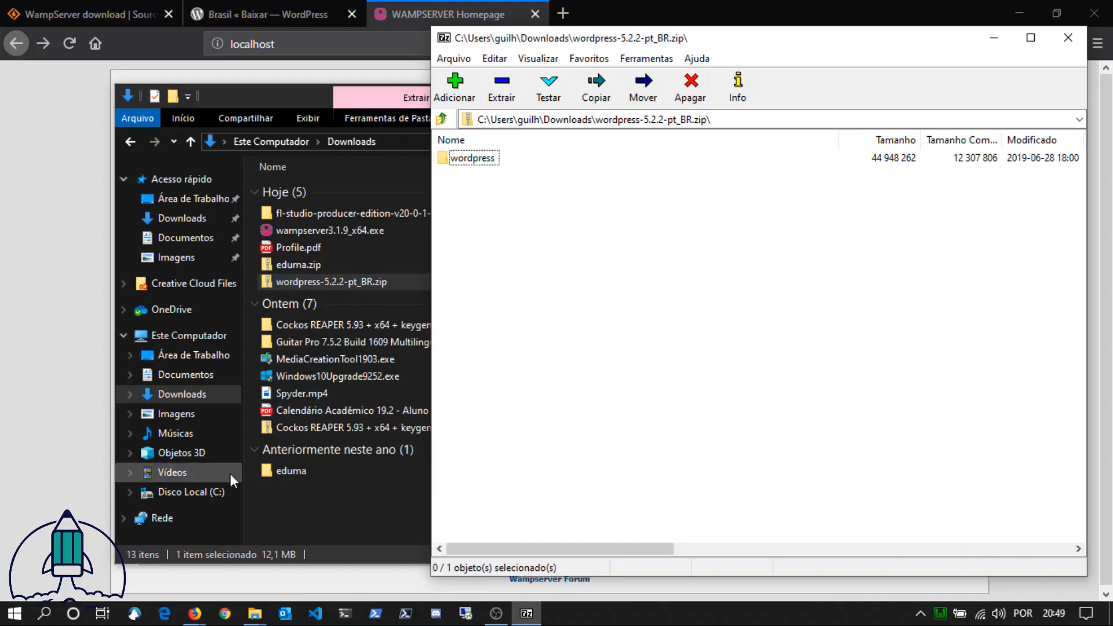
Step: Extract the wordpress folder from the archive into wamp64-1\www and close the archive window
click(351, 497)
click(130, 141)
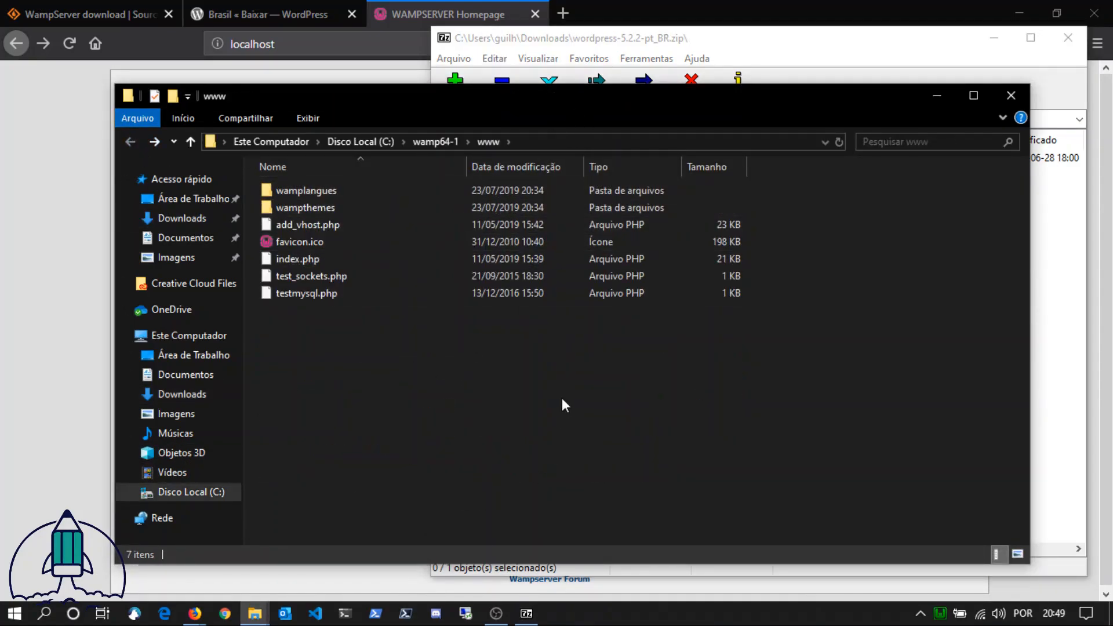
click(1055, 285)
drag(486, 164, 342, 357)
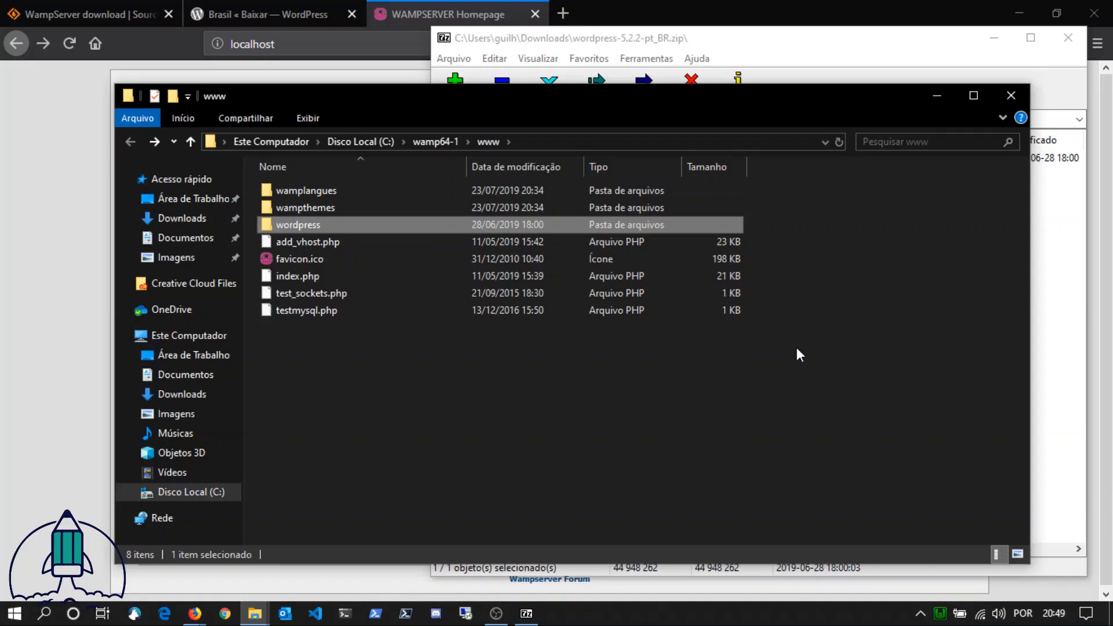
click(578, 394)
click(355, 225)
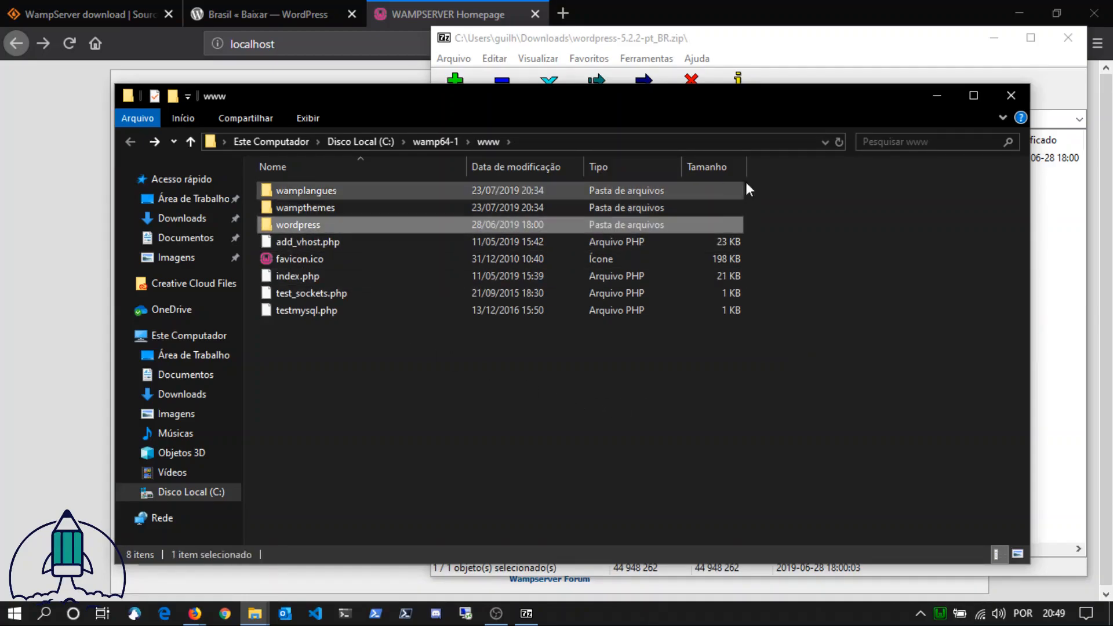
click(1043, 38)
click(1067, 37)
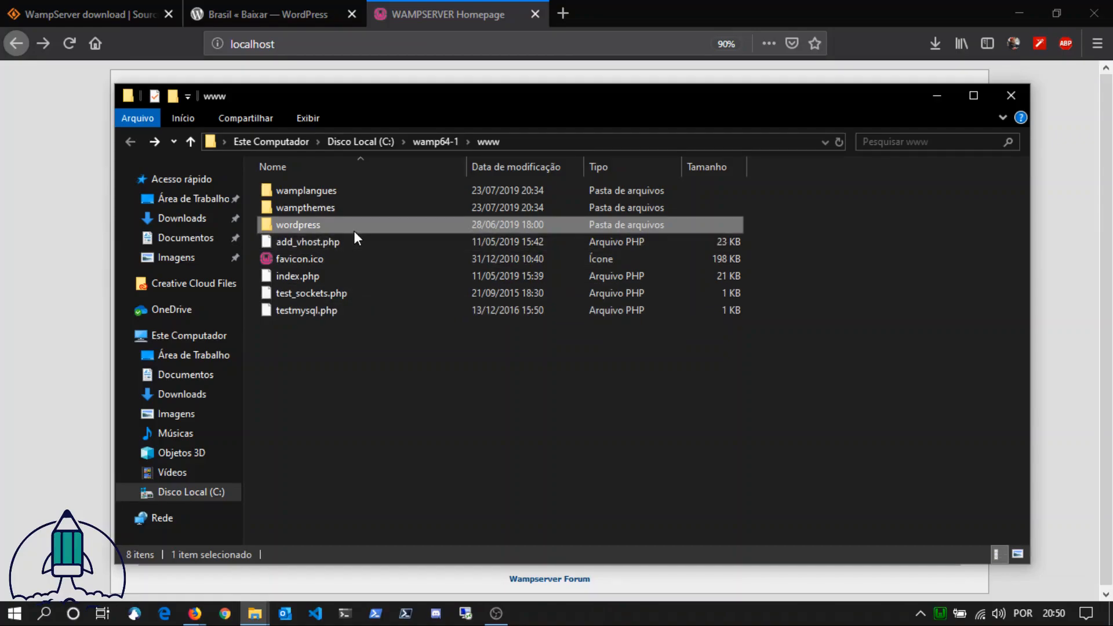
Step: Rename the wordpress folder in www as wordbasico
key(F2)
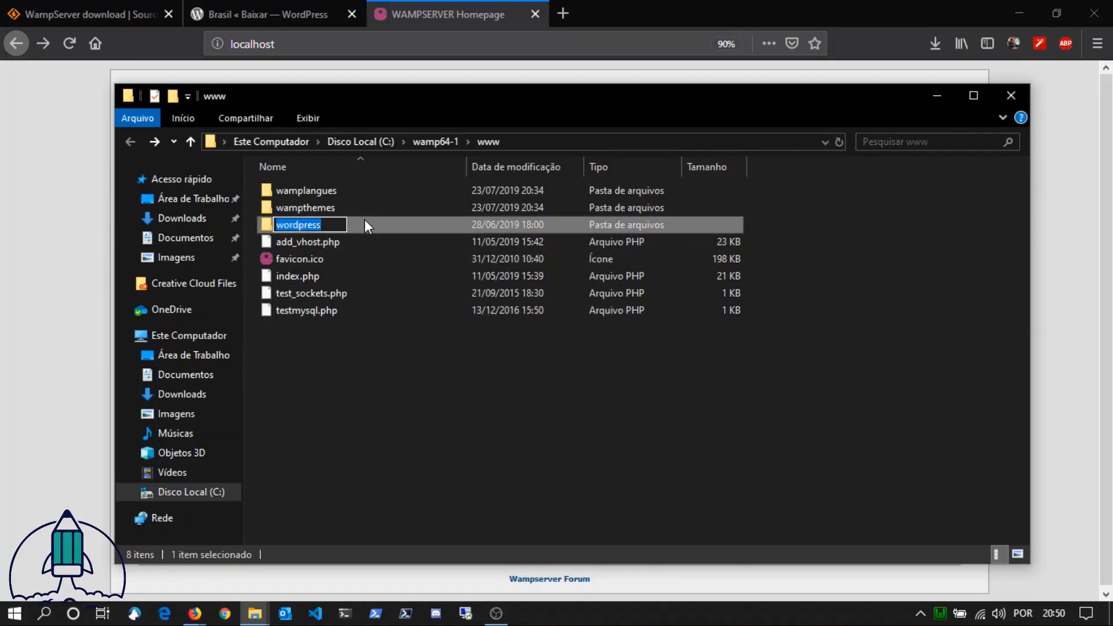
text(wor)
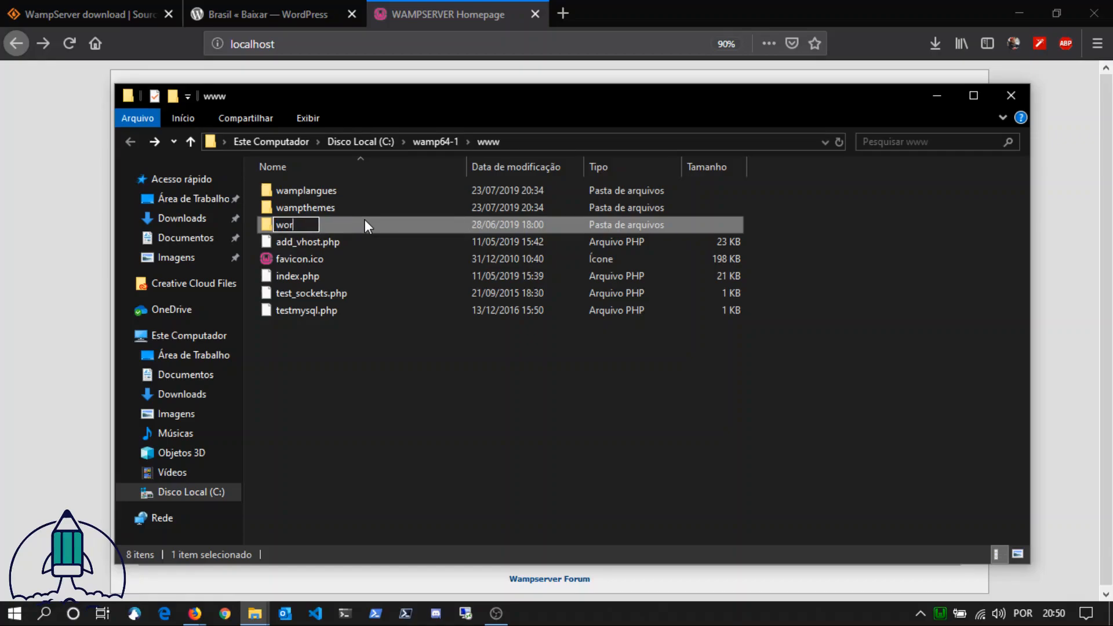
text(dbasico)
key(Return)
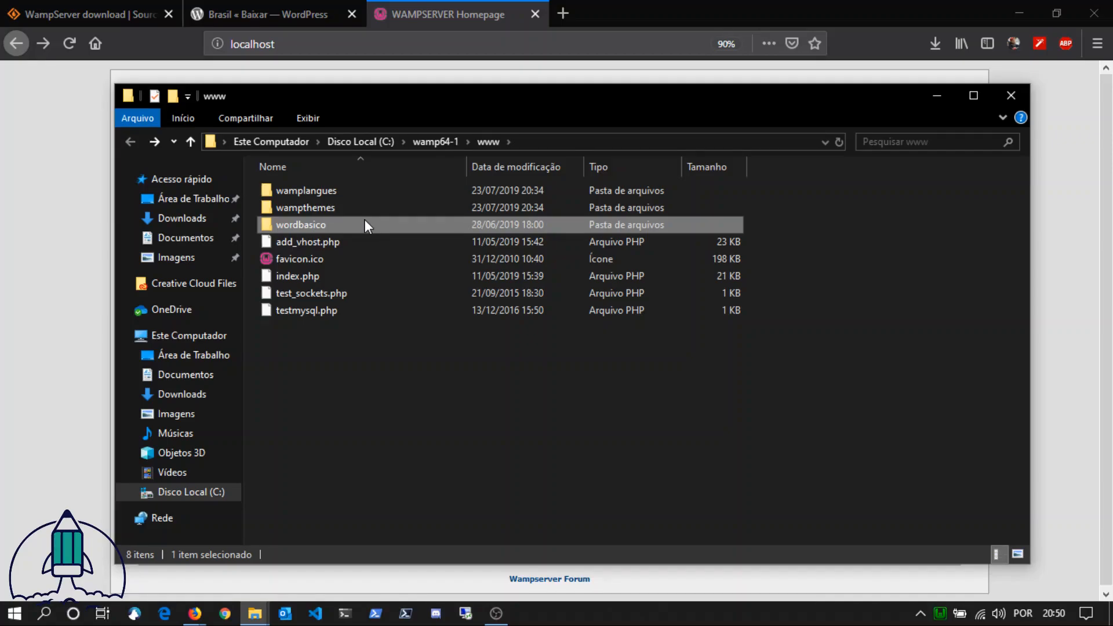
Step: Return to the browser and load localhost/wordbasico to start the WordPress configuration
click(69, 271)
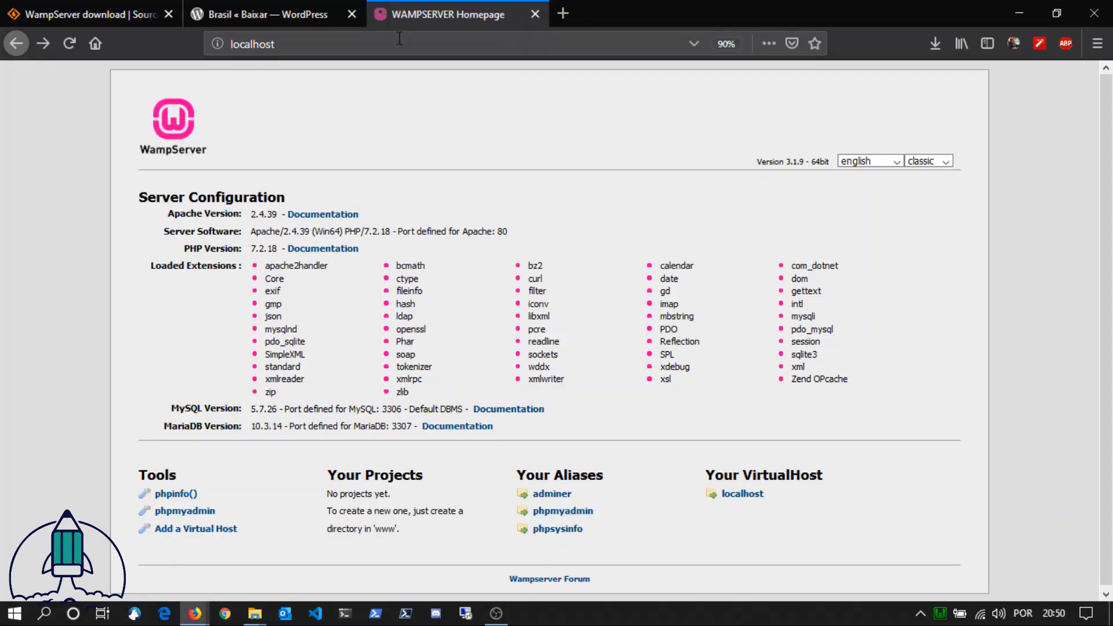
click(378, 43)
click(350, 45)
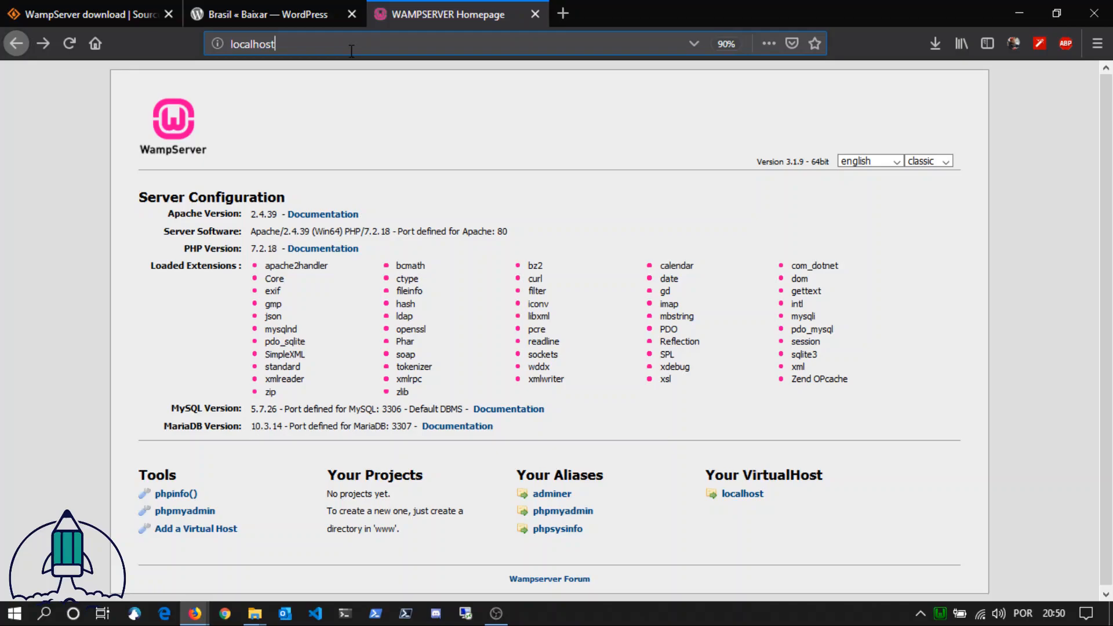
text(/wordbasico)
key(Return)
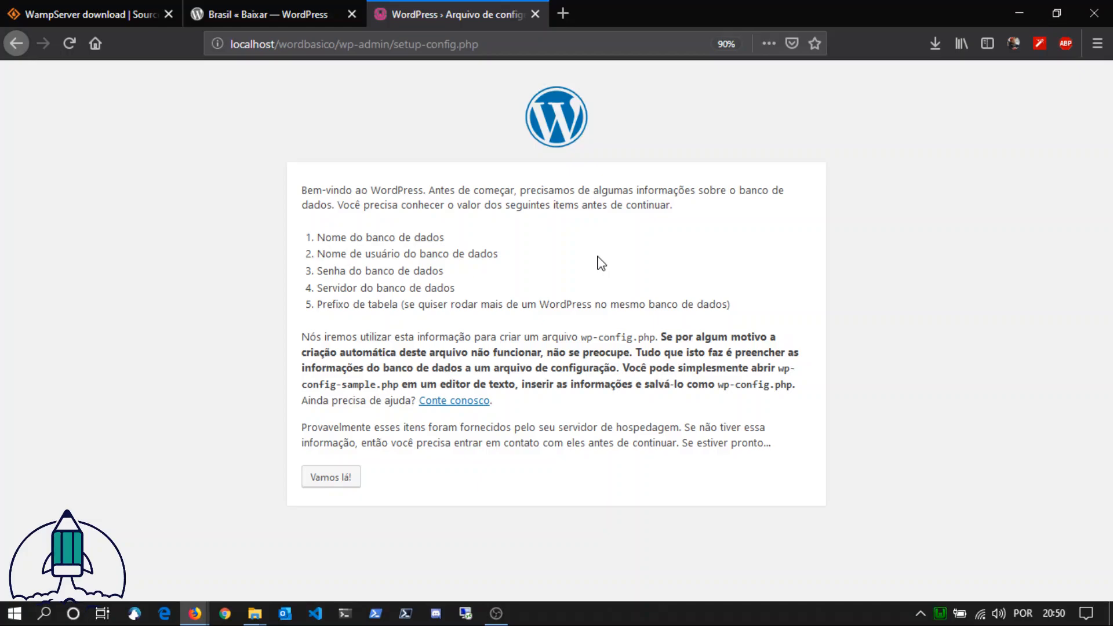
Step: Load localhost/phpmyadmin in a new browser tab
key(ctrl+t)
text(locsl)
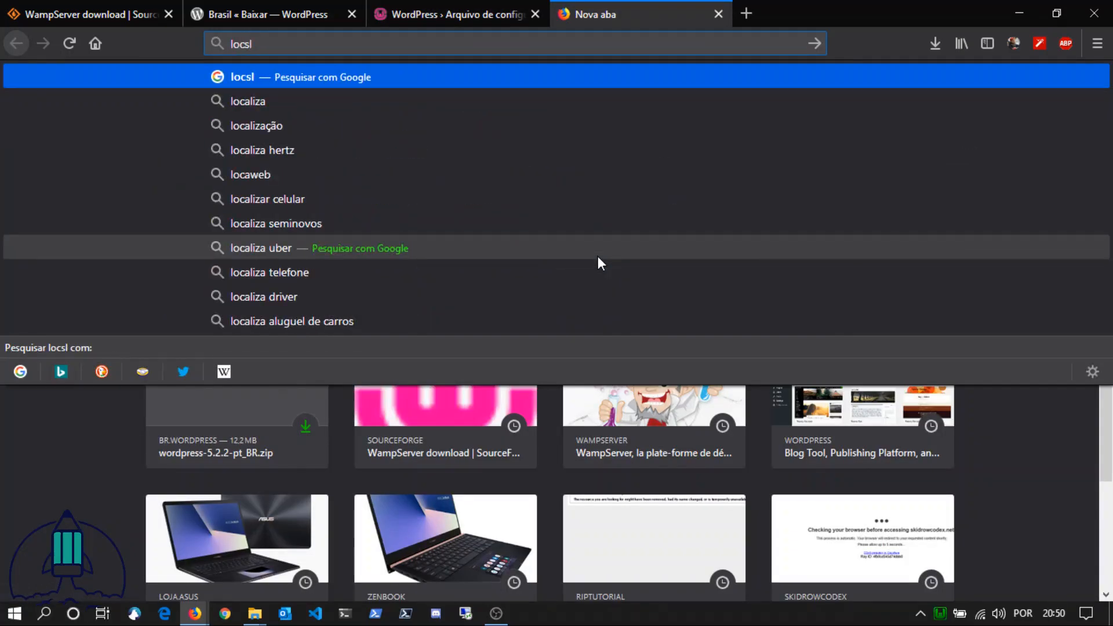
key(BackSpace)
key(BackSpace)
text(alh)
key(BackSpace)
key(BackSpace)
key(BackSpace)
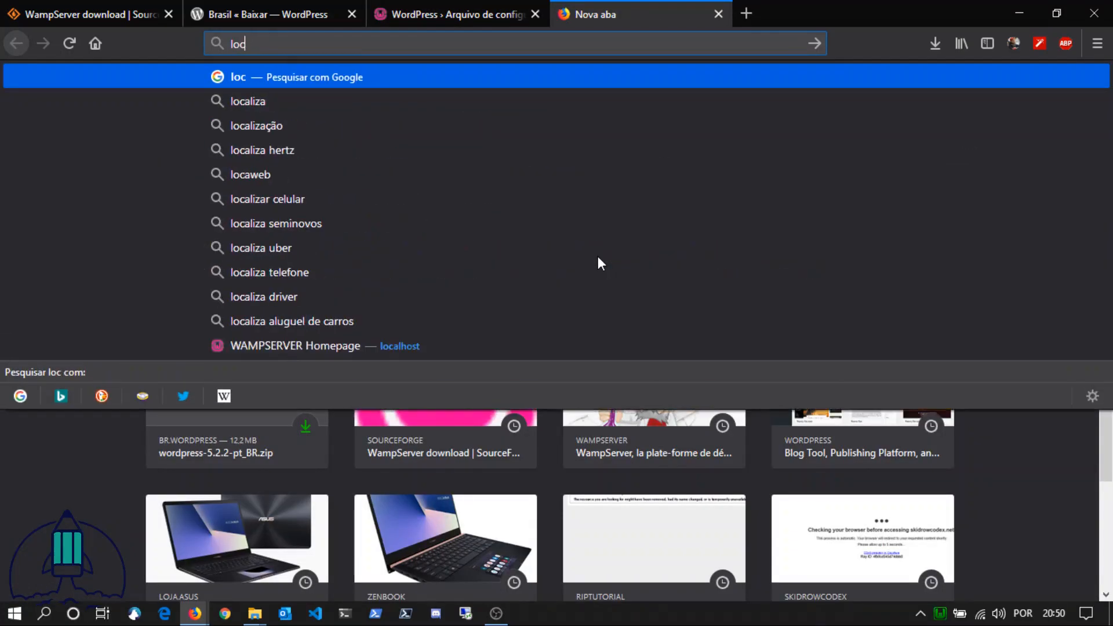
text(alhost)
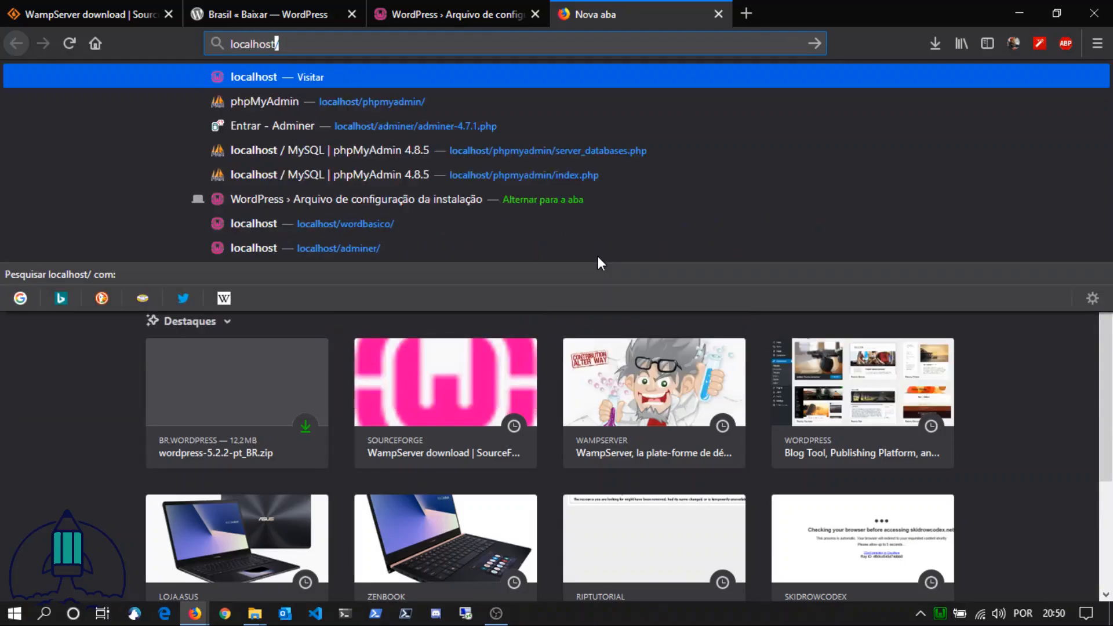
text(/php)
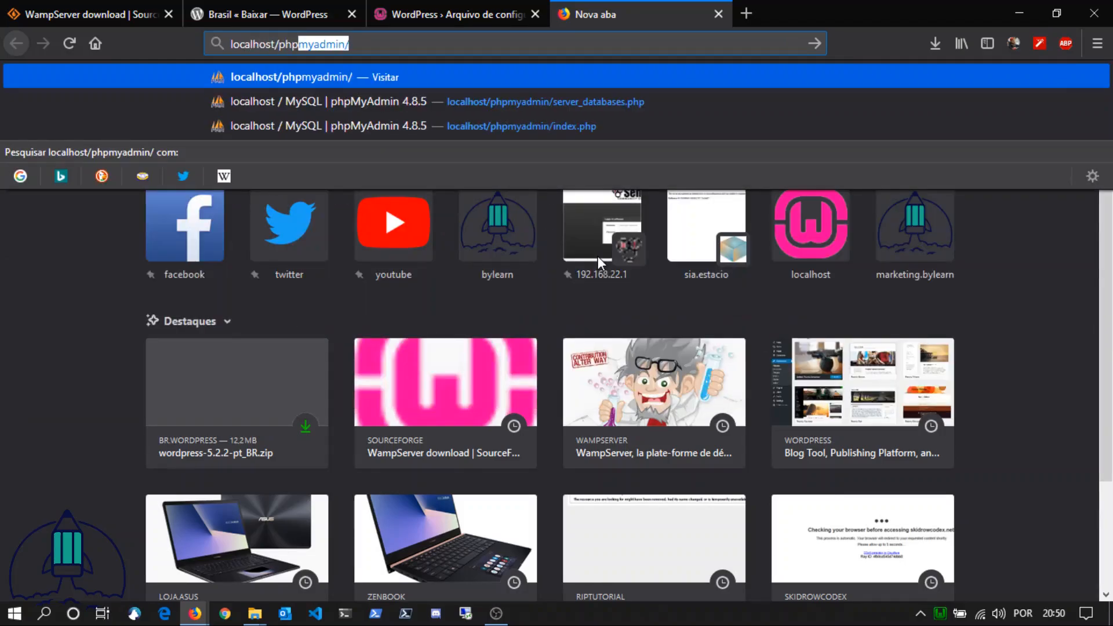
key(Return)
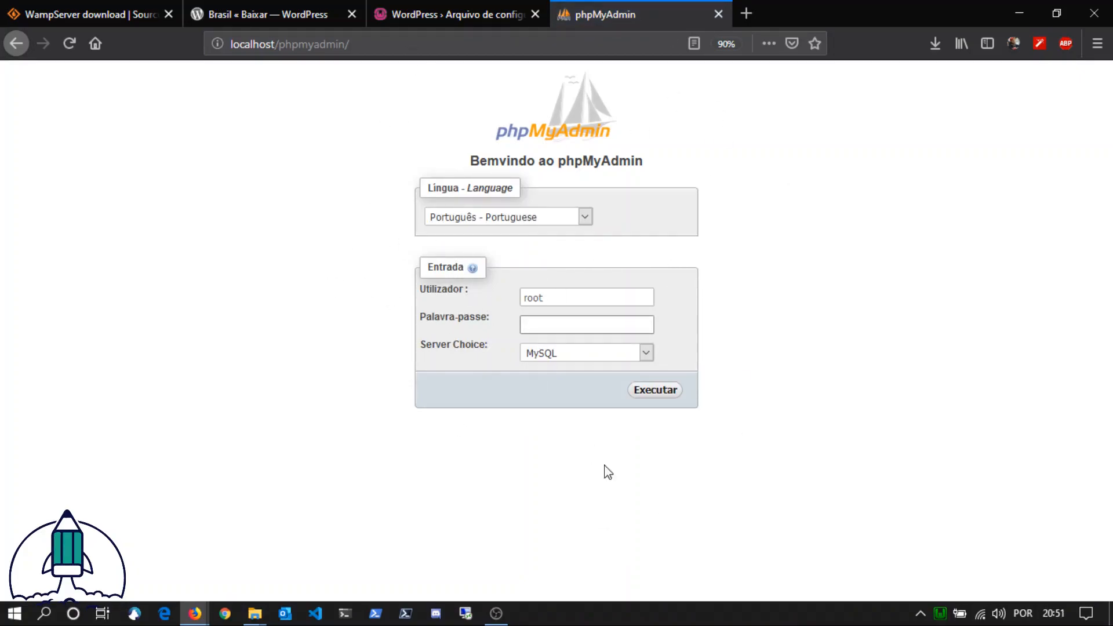
Step: Log in to phpMyAdmin on the MySQL server as root, leaving the password blank
drag(586, 298, 472, 311)
click(568, 301)
click(845, 350)
click(636, 328)
click(836, 349)
click(671, 396)
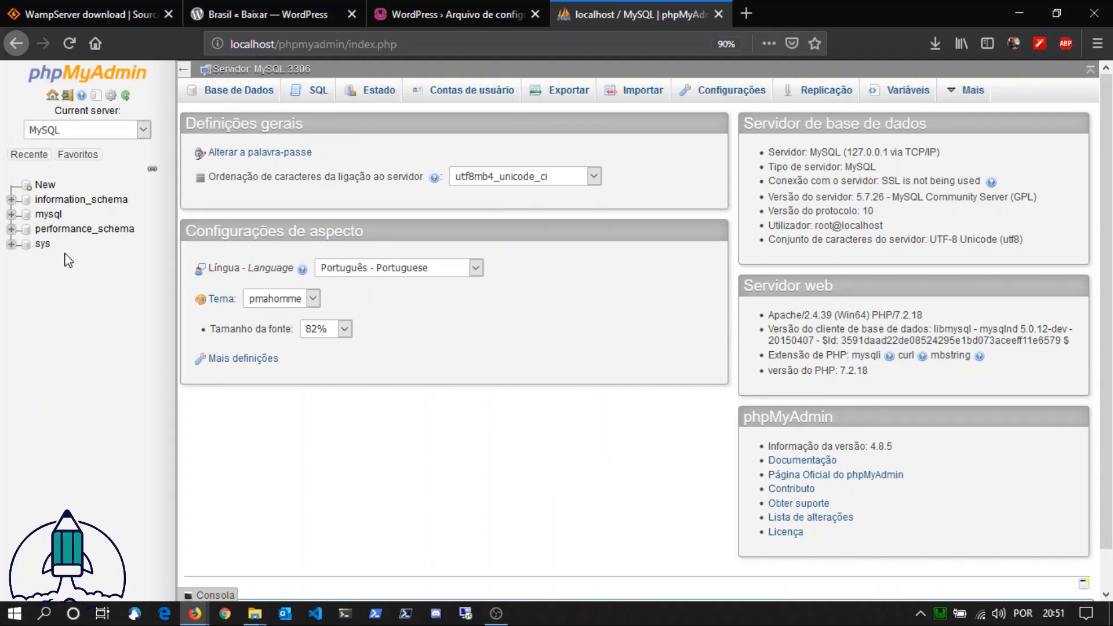
Step: Start a new database and name it wordbasico, checking the name against the folder in the WordPress setup address
click(46, 185)
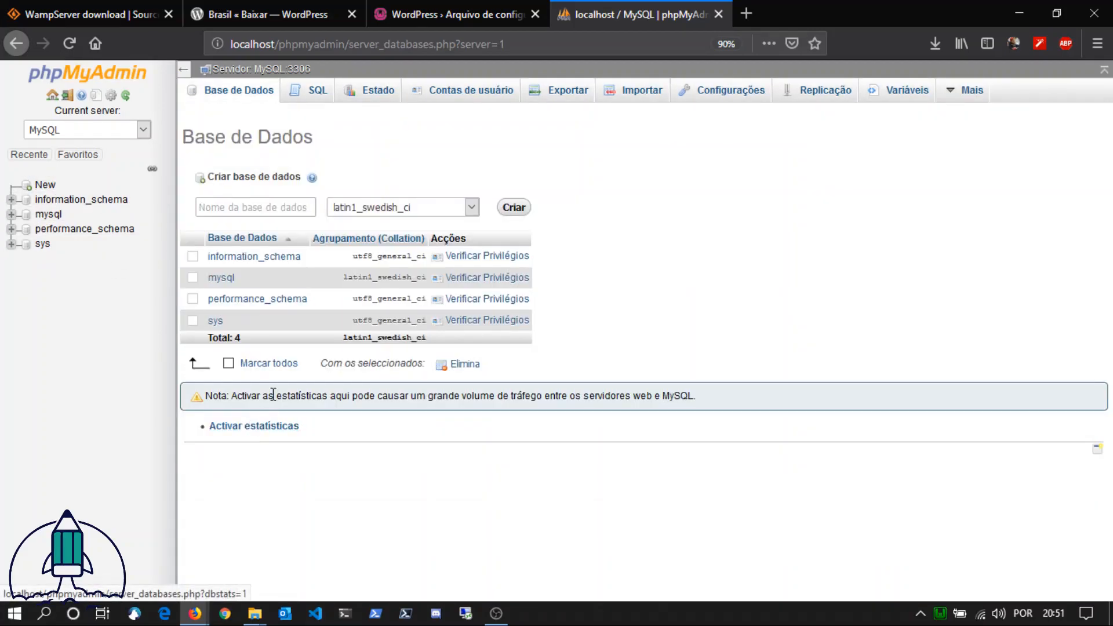
click(290, 206)
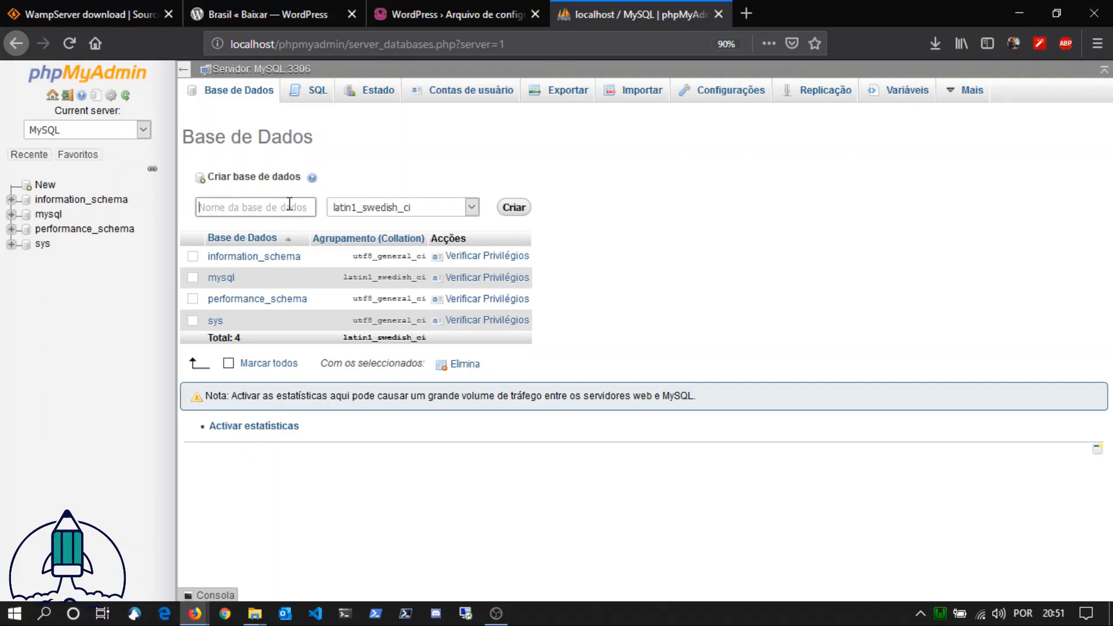
text(w)
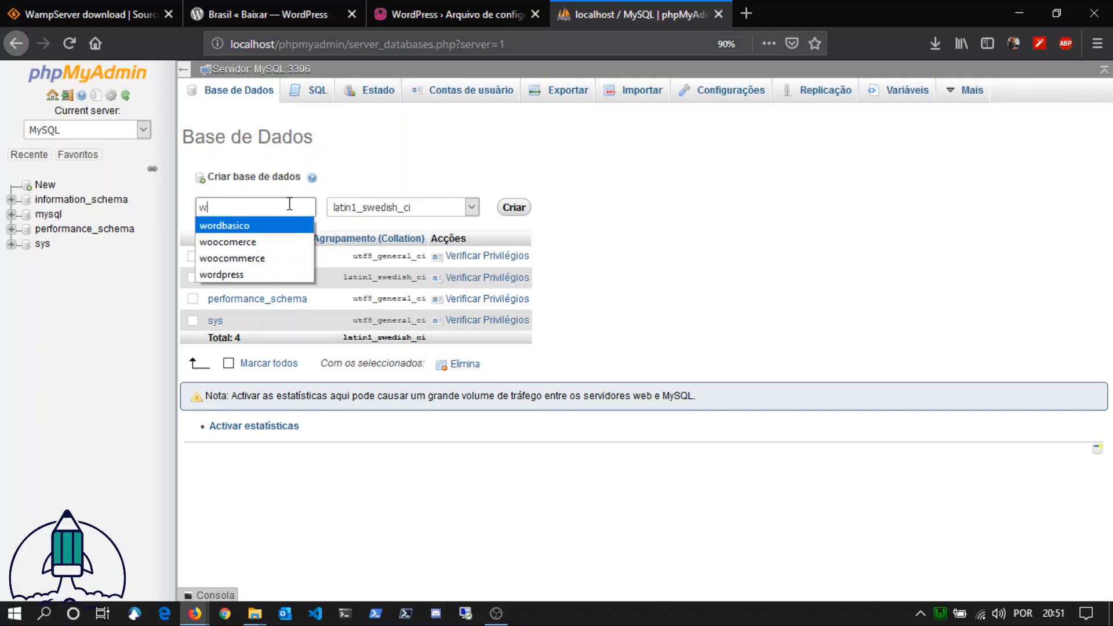
click(283, 227)
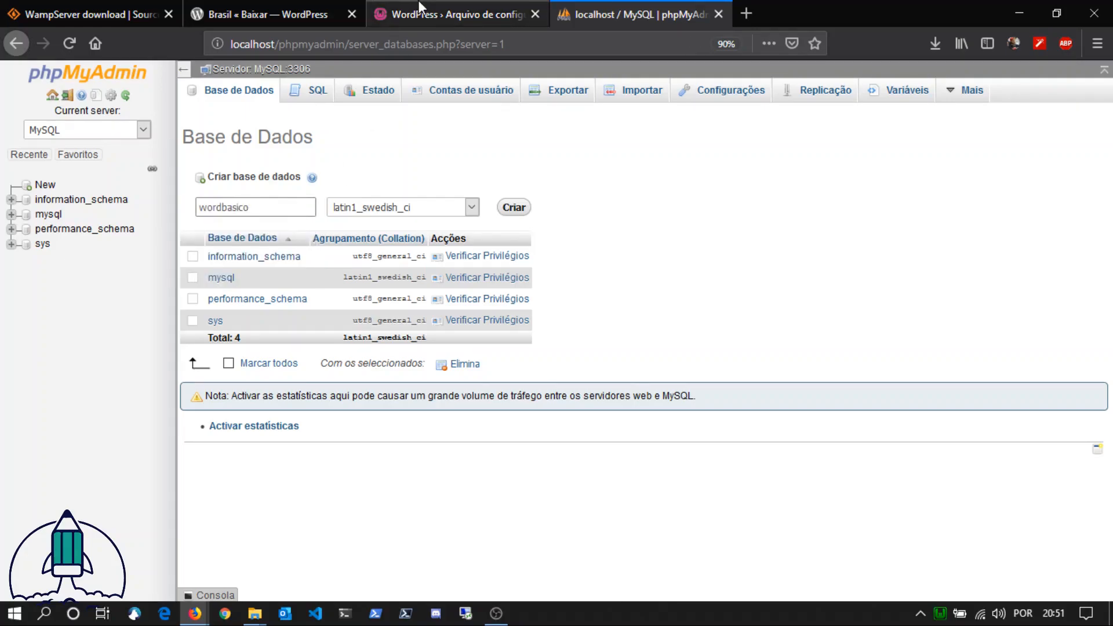
click(406, 14)
double_click(332, 44)
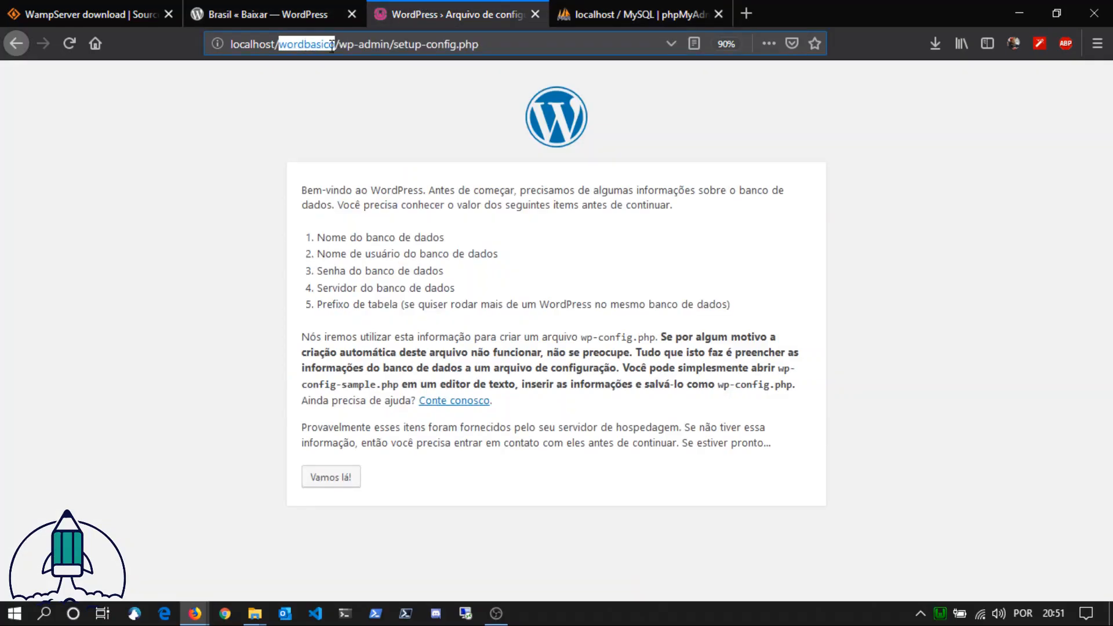
click(631, 14)
Step: Set the new database's collation to utf8mb4_general_ci and create the database
click(407, 217)
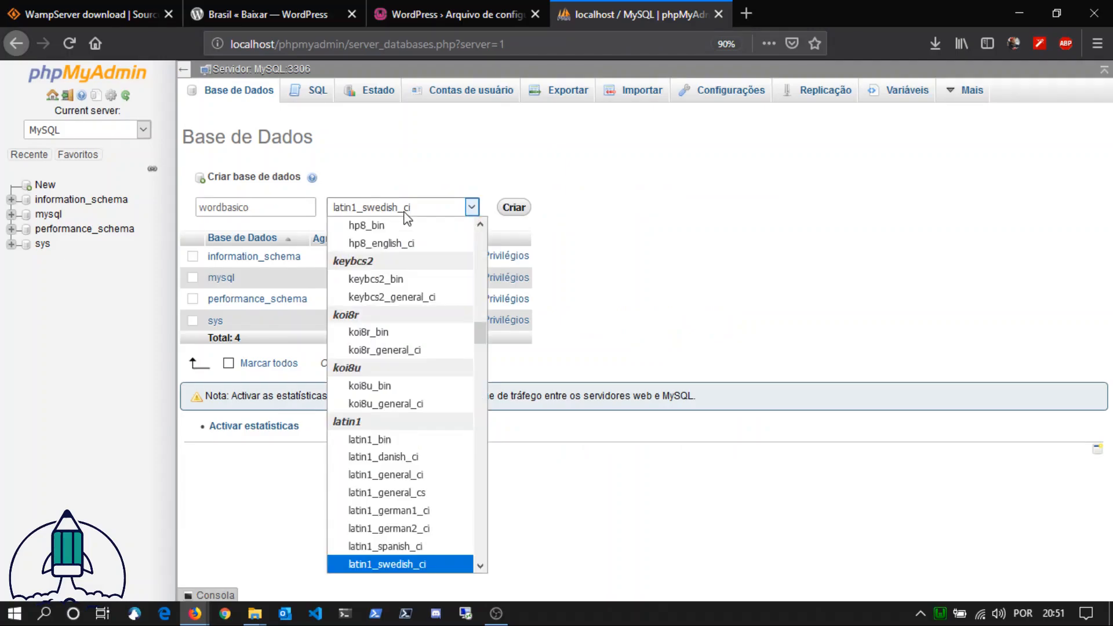
click(409, 207)
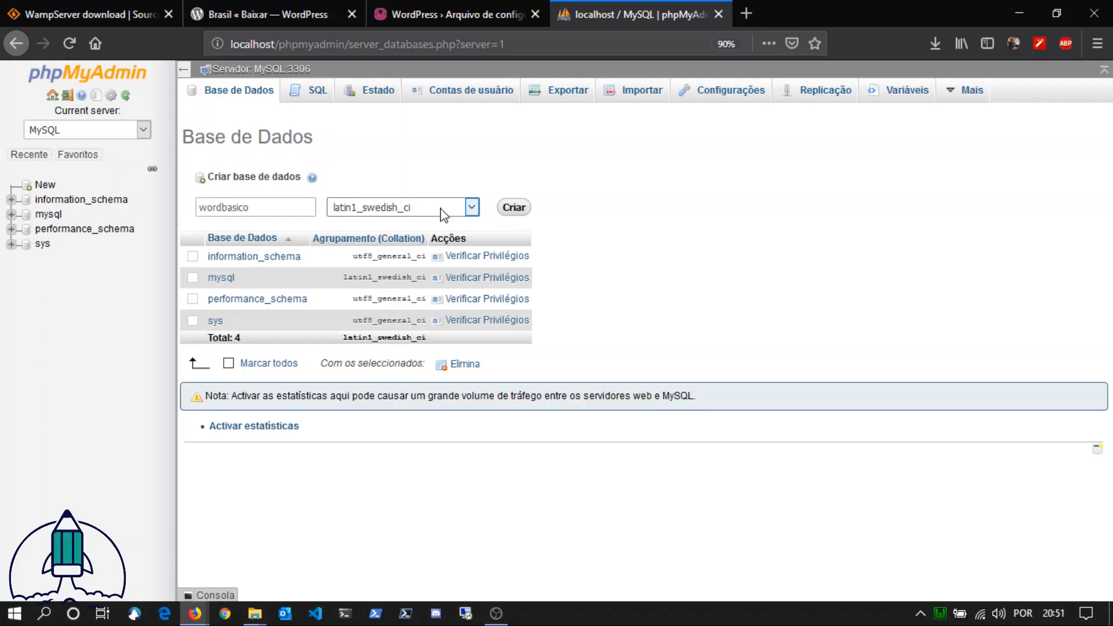
click(443, 215)
click(443, 214)
click(444, 214)
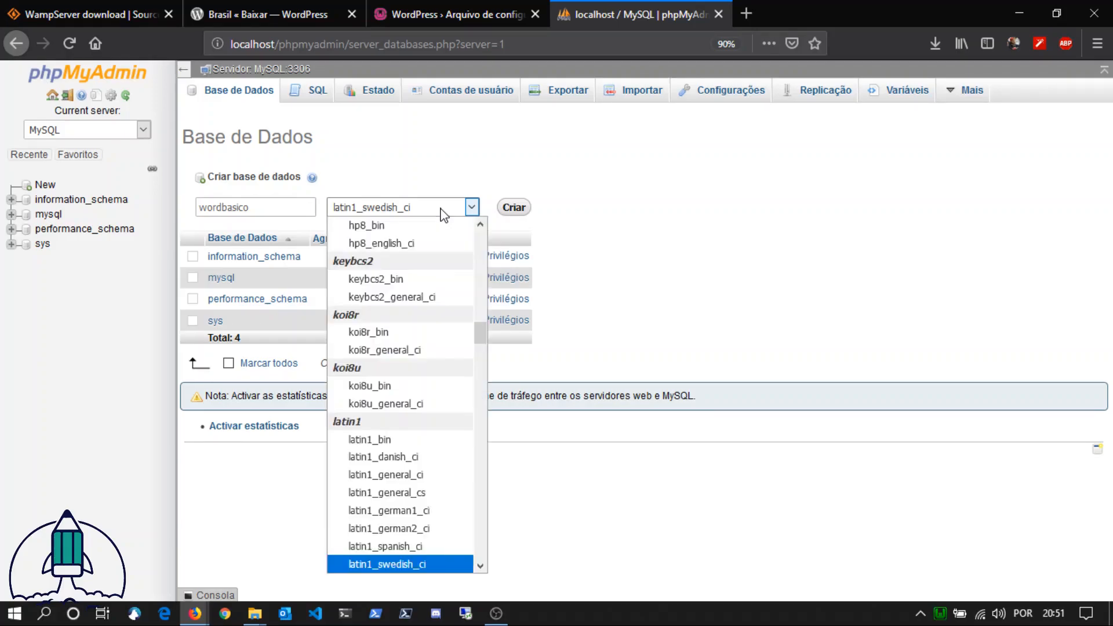
drag(480, 333, 486, 560)
scroll(417, 427, up, 8)
scroll(417, 428, down, 2)
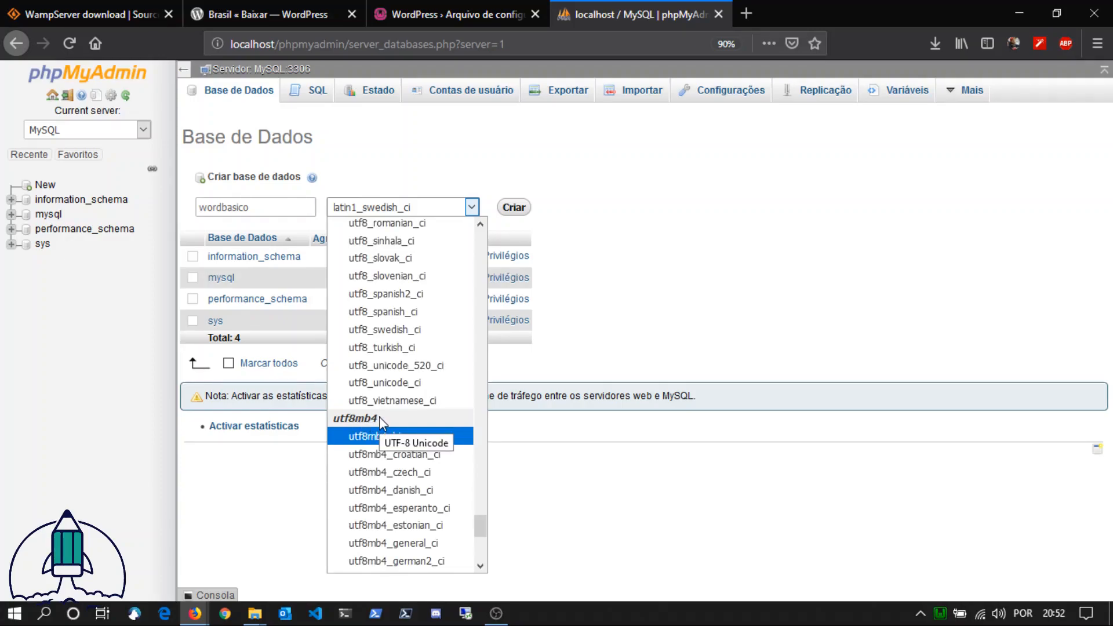
scroll(417, 429, up, 9)
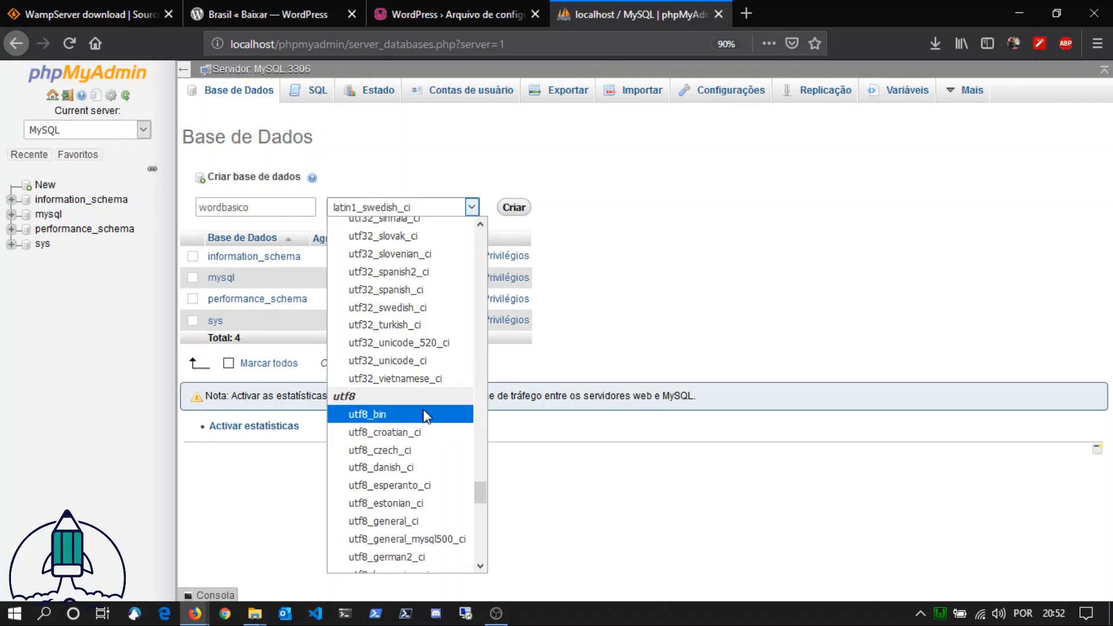
scroll(429, 432, down, 10)
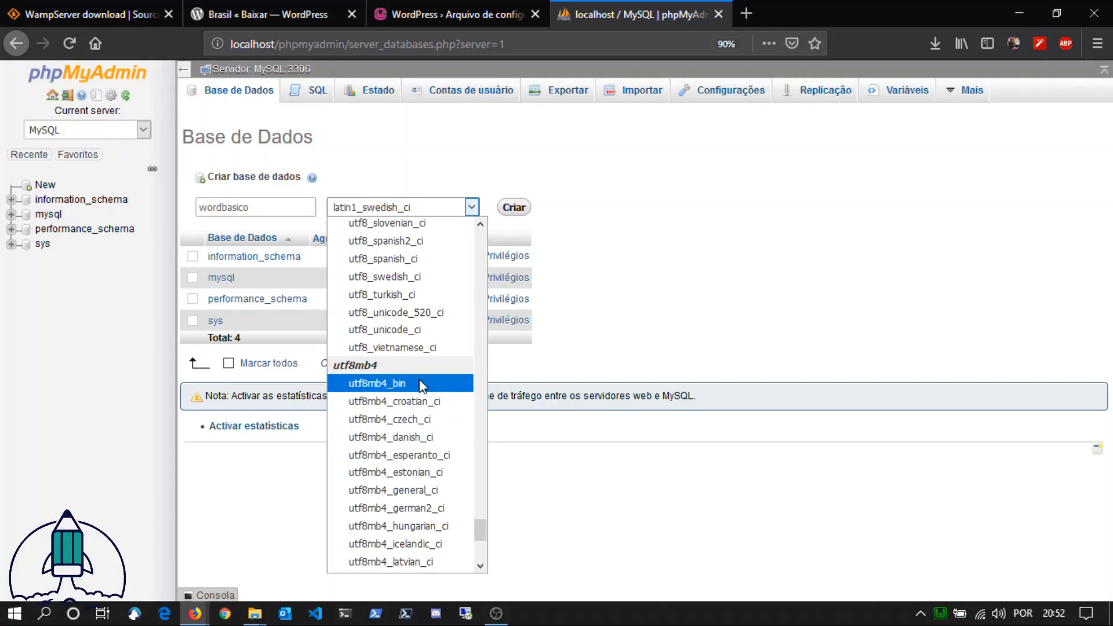
scroll(419, 383, up, 3)
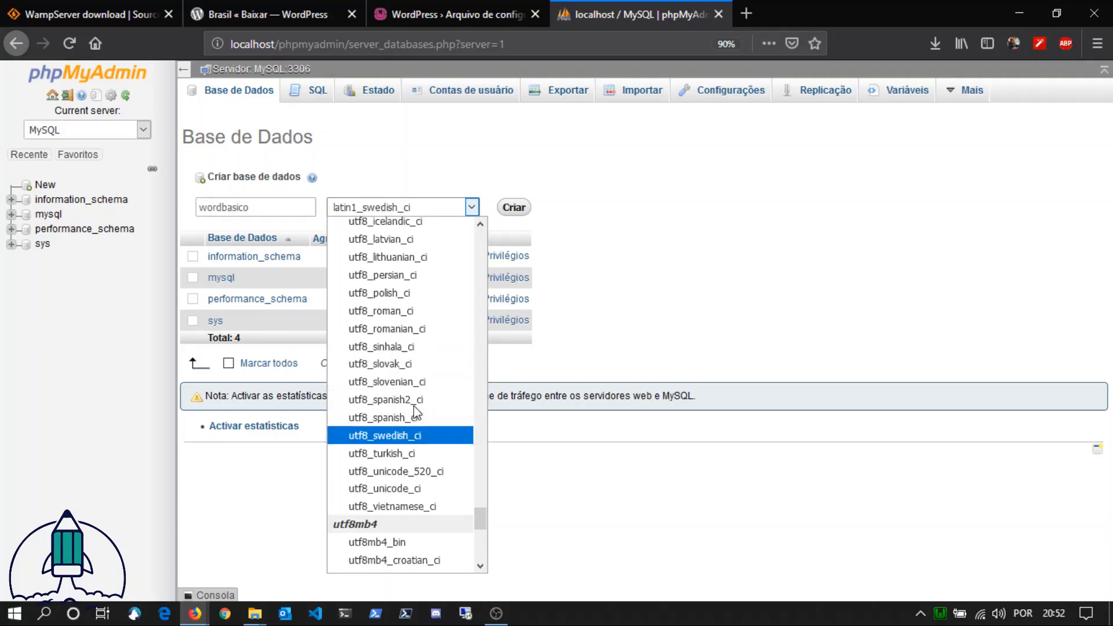
scroll(400, 504, down, 3)
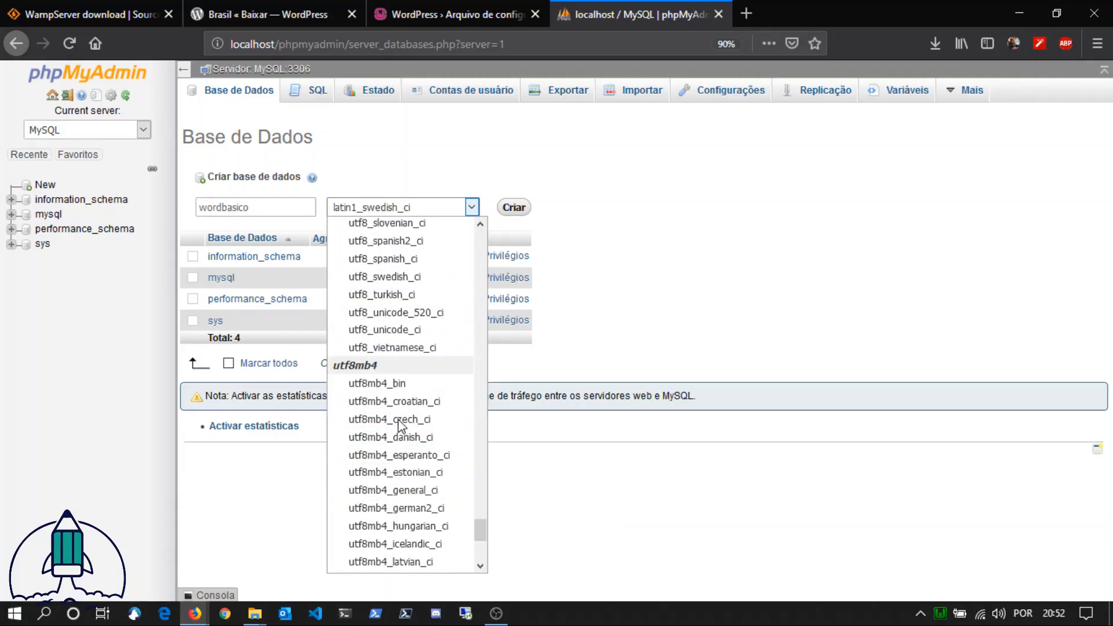
click(425, 497)
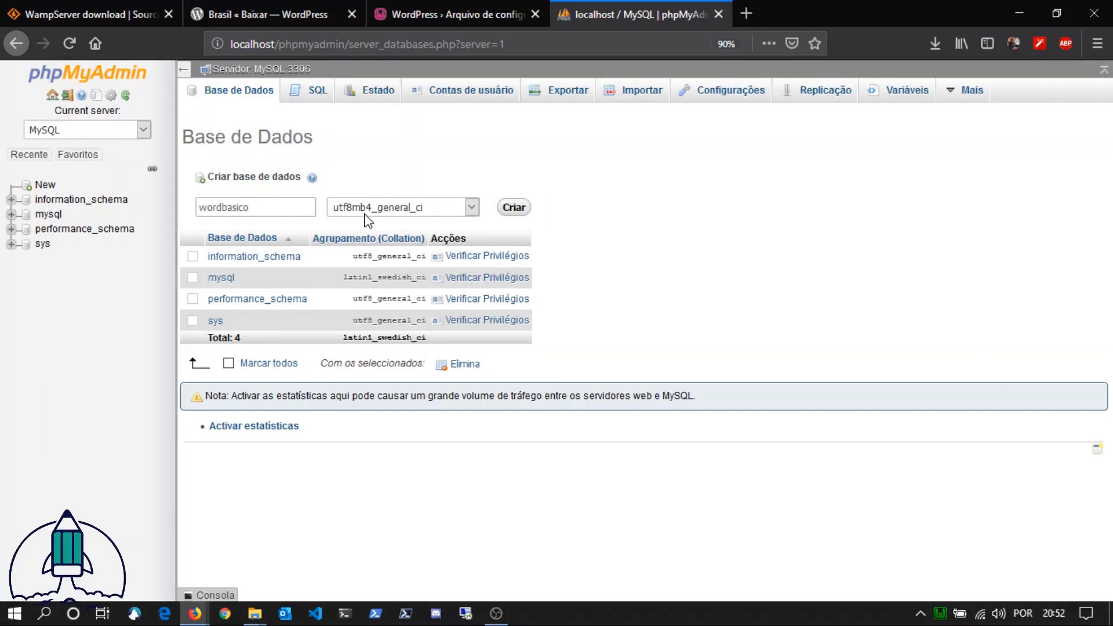
click(515, 208)
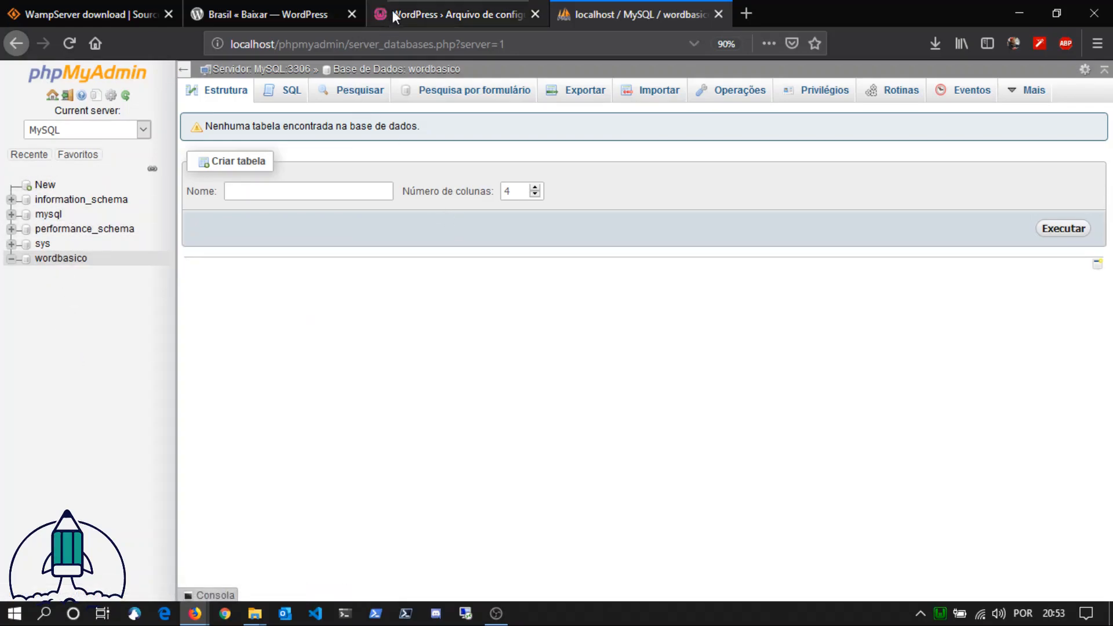
Step: Continue the WordPress setup to the database connection form and set the database name to wordbasico
click(423, 14)
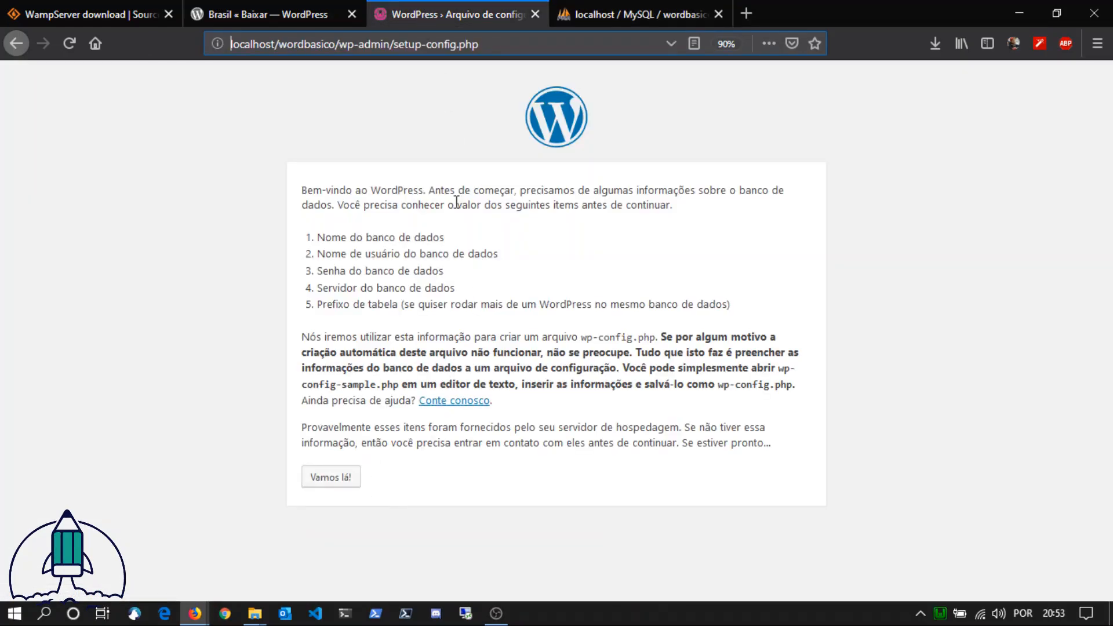
click(331, 481)
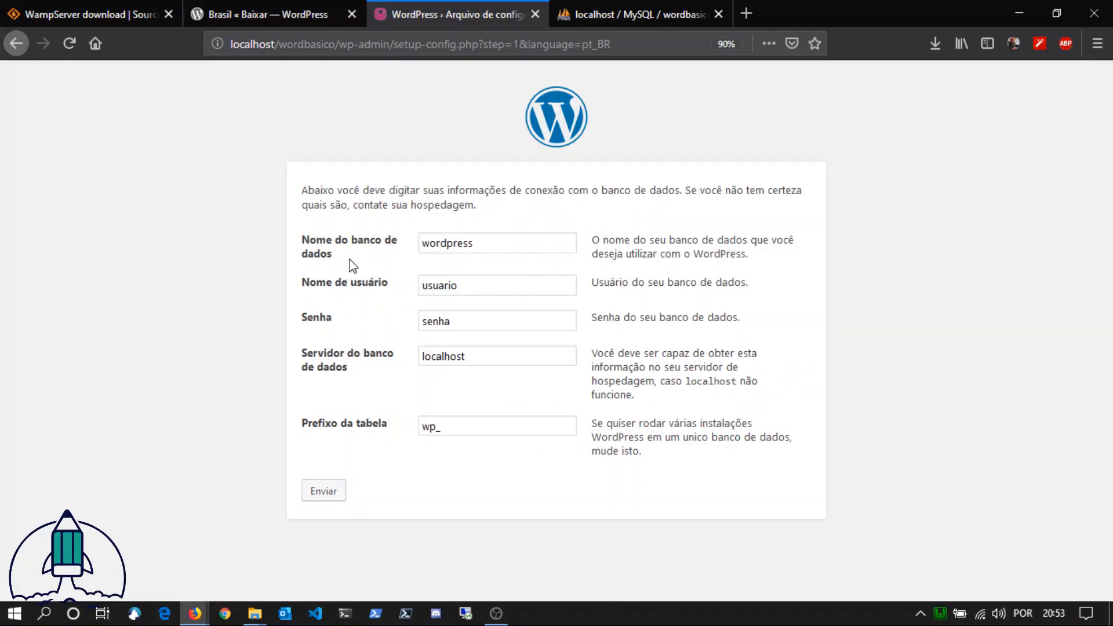
click(605, 8)
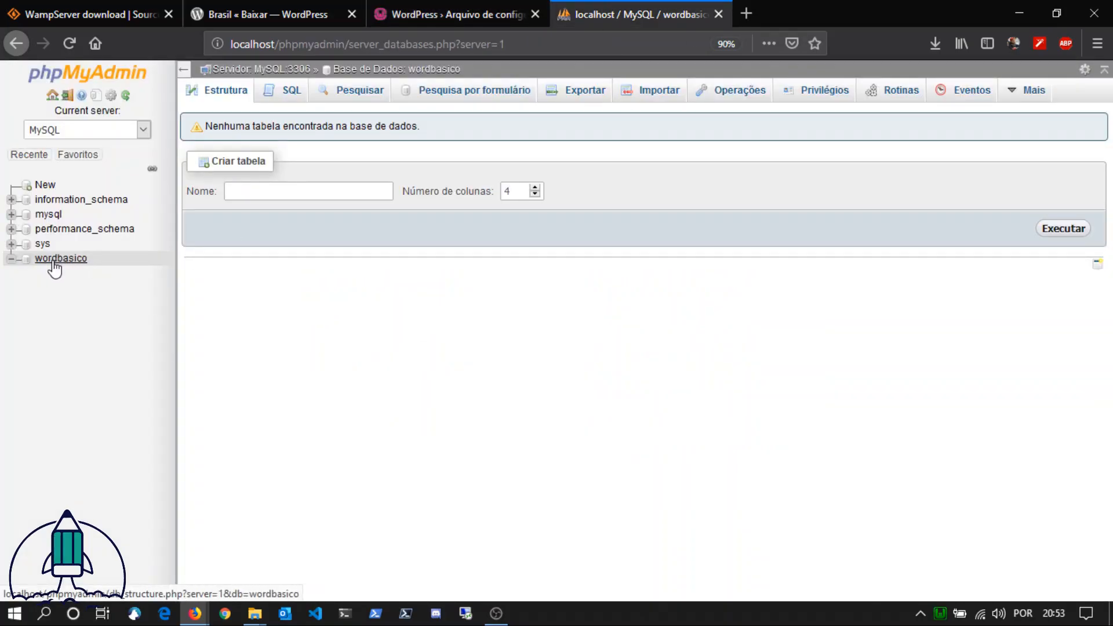
click(385, 13)
click(304, 233)
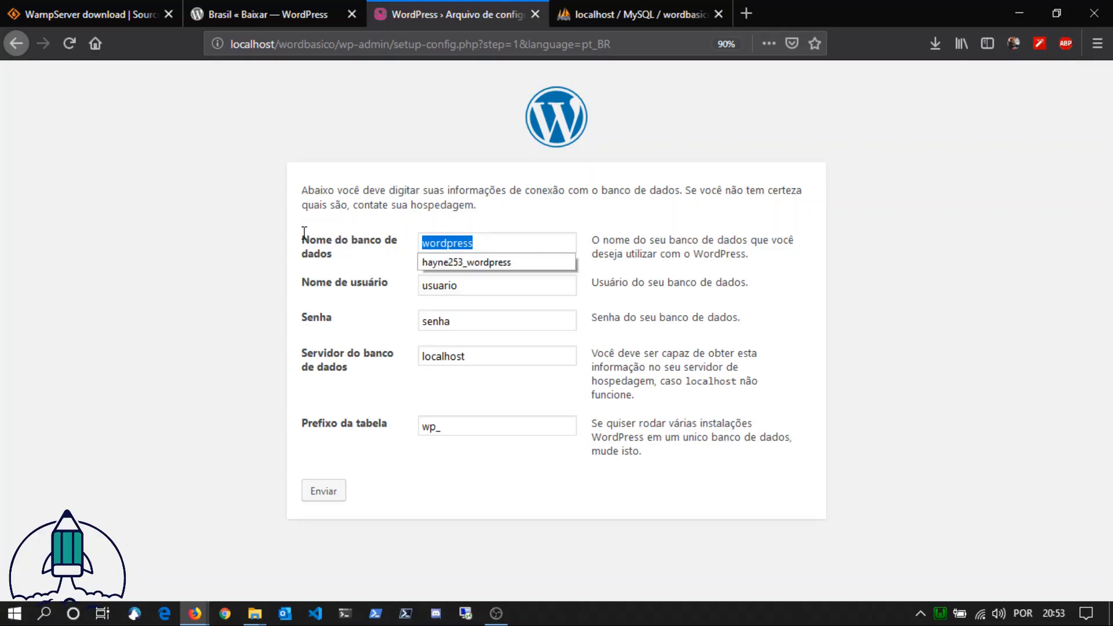
text(word)
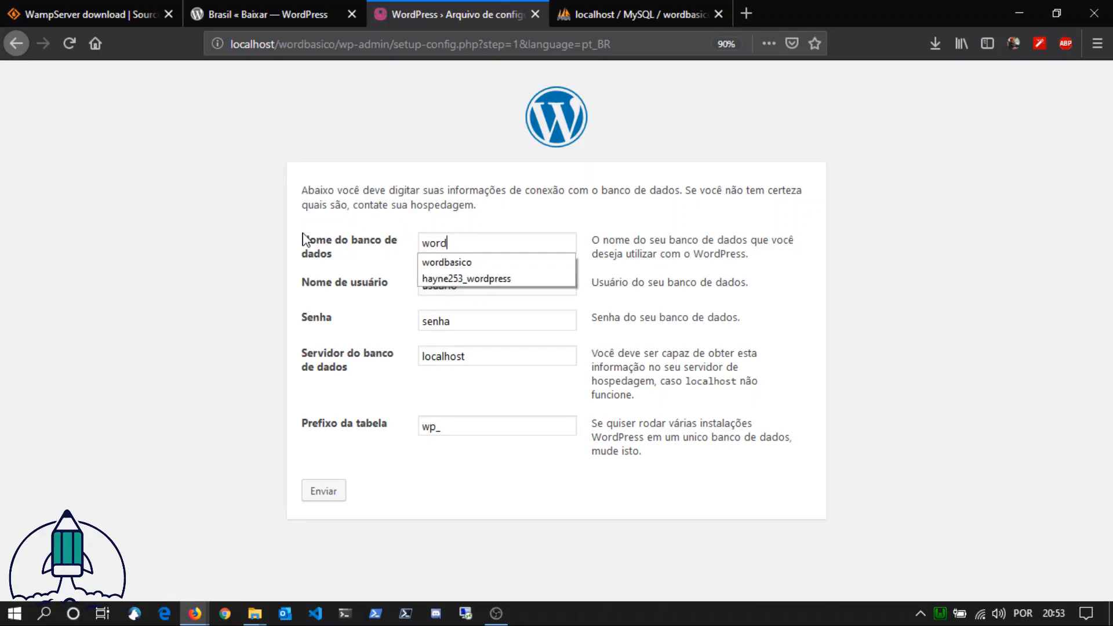
key(Down)
key(Tab)
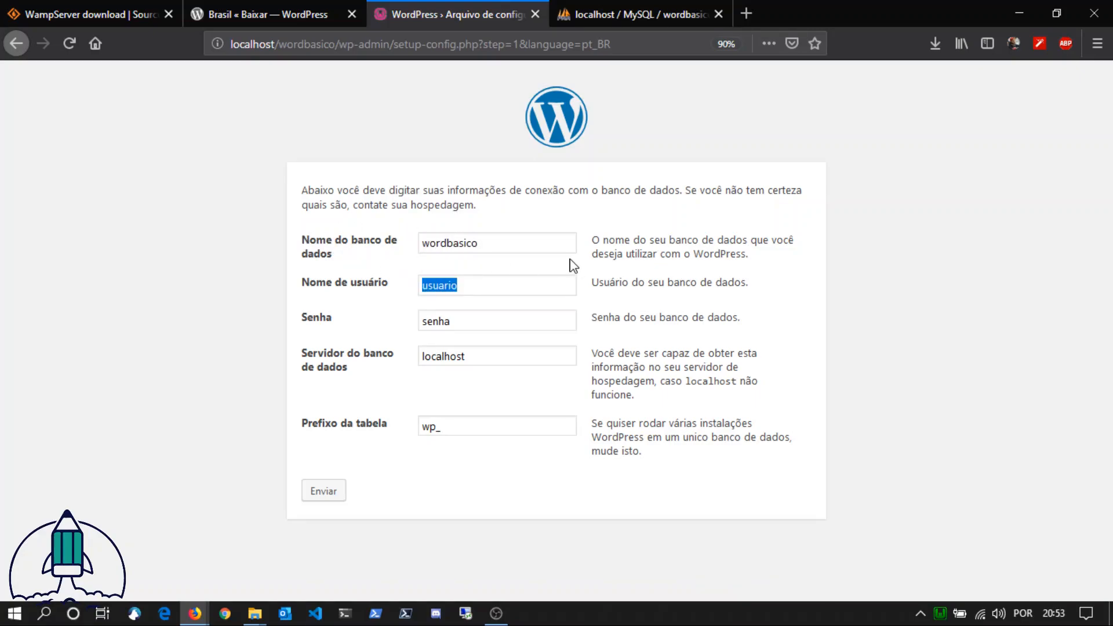
Step: Set the database username to root and clear the sample text from the password field
text(root)
key(Tab)
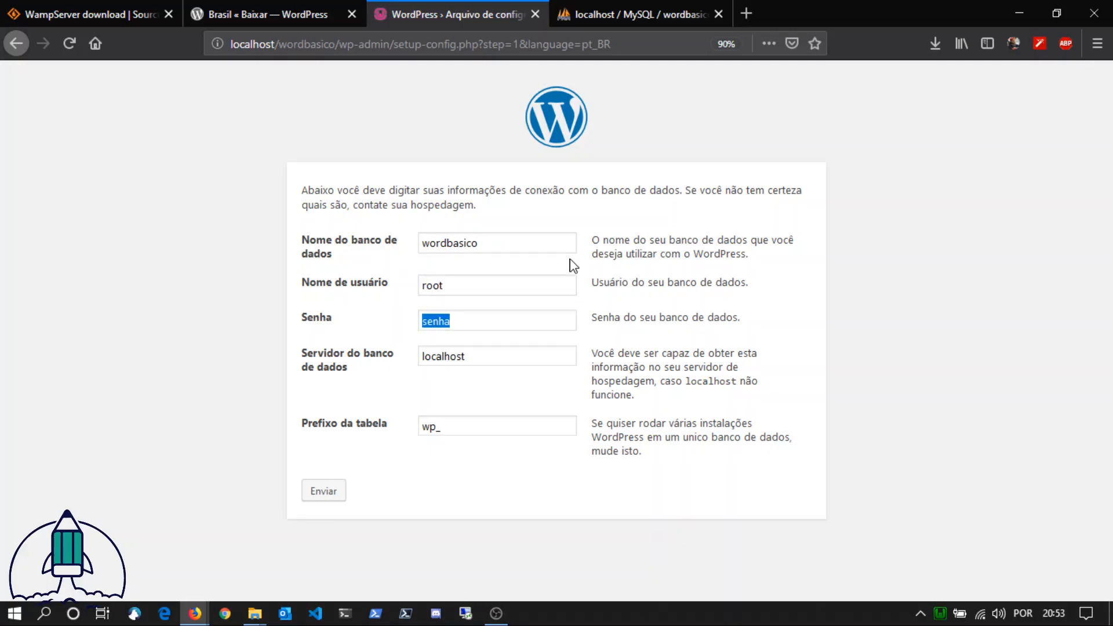
click(652, 8)
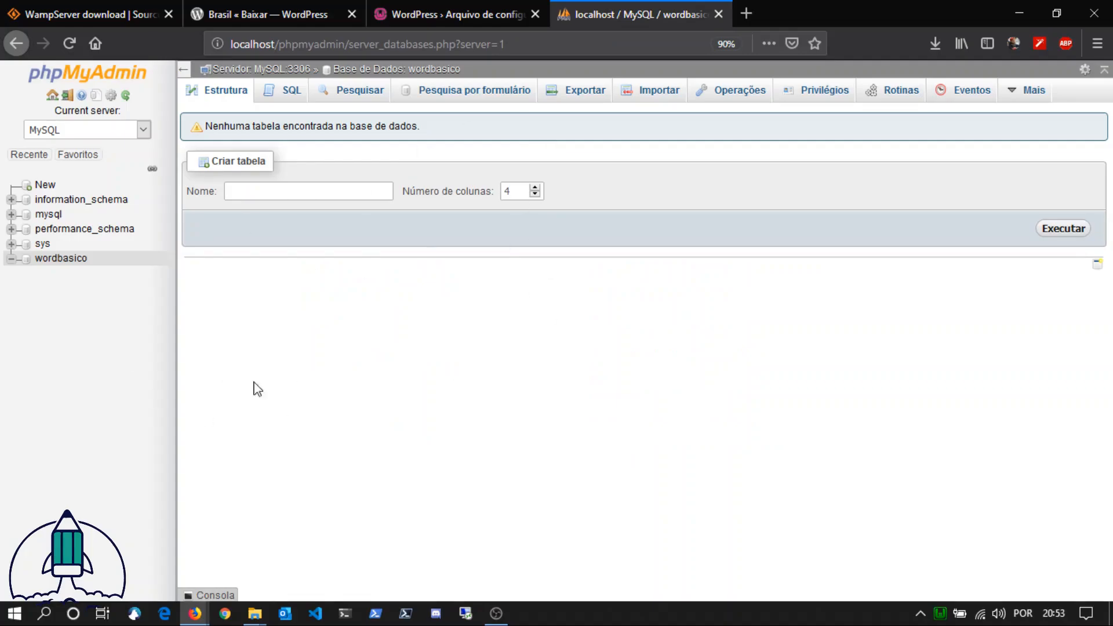
click(452, 14)
key(BackSpace)
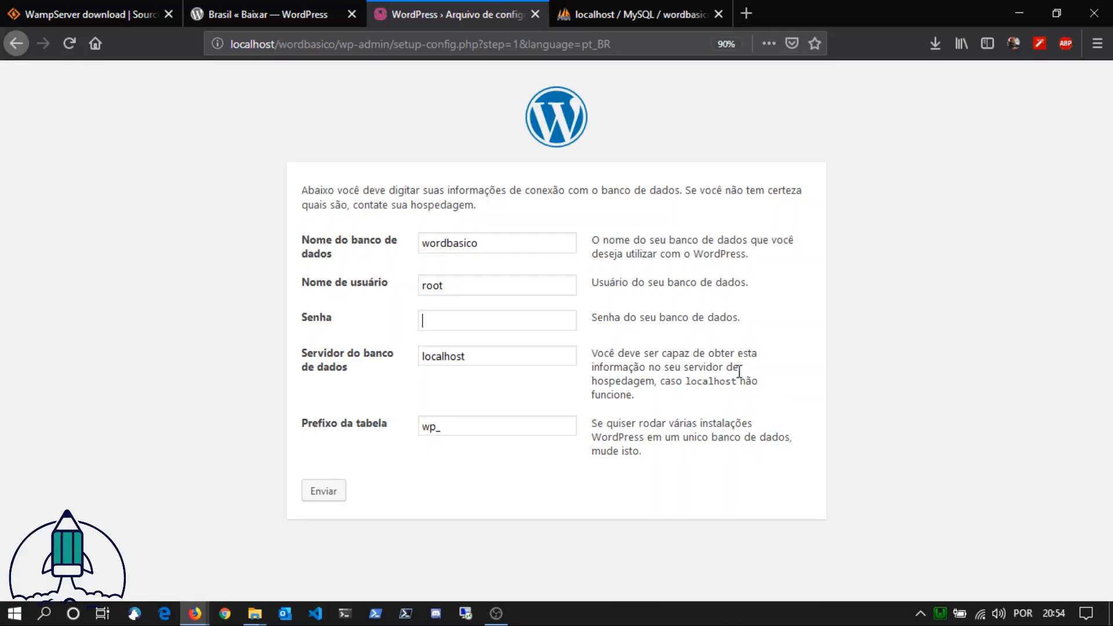
Step: Compare the database name and username in the WordPress form with the database in phpMyAdmin
double_click(514, 243)
click(478, 234)
click(634, 14)
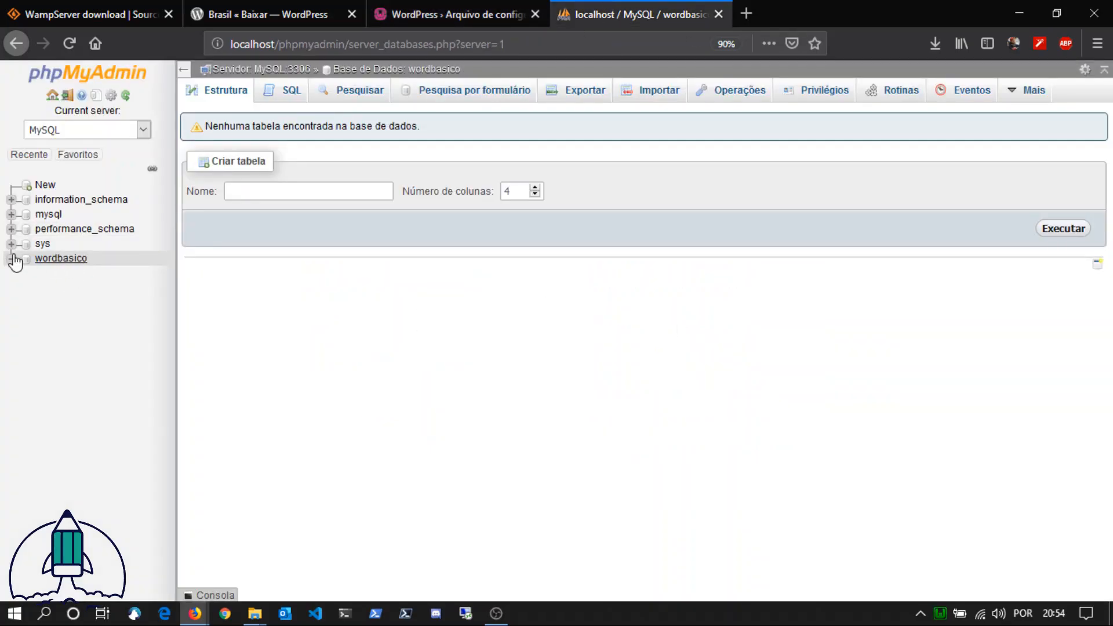
click(384, 12)
double_click(444, 285)
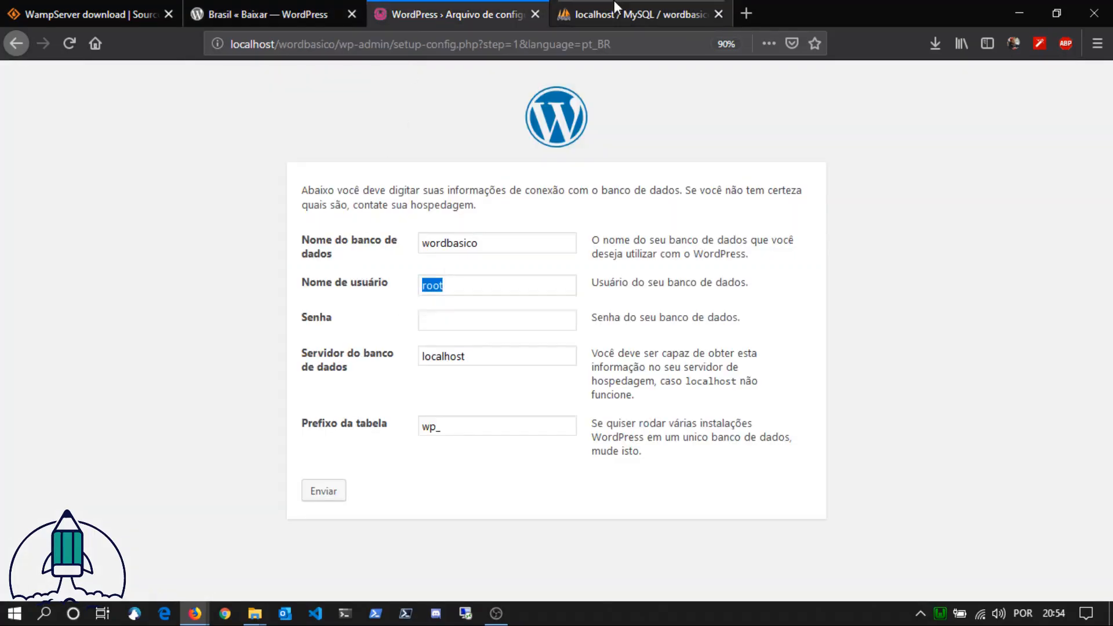
click(613, 3)
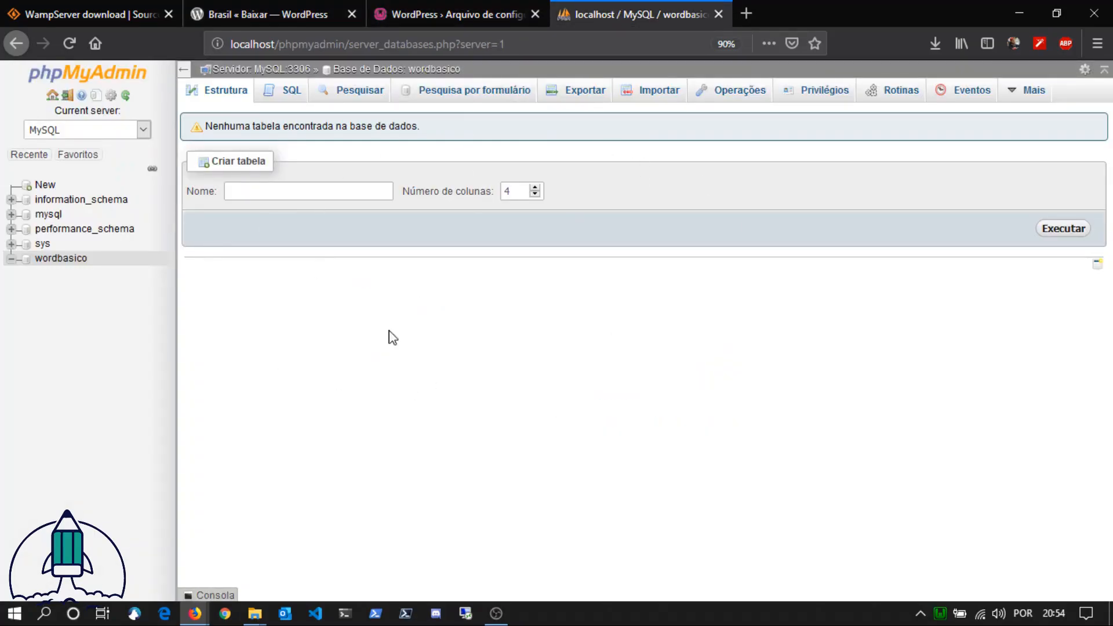
click(425, 10)
click(496, 318)
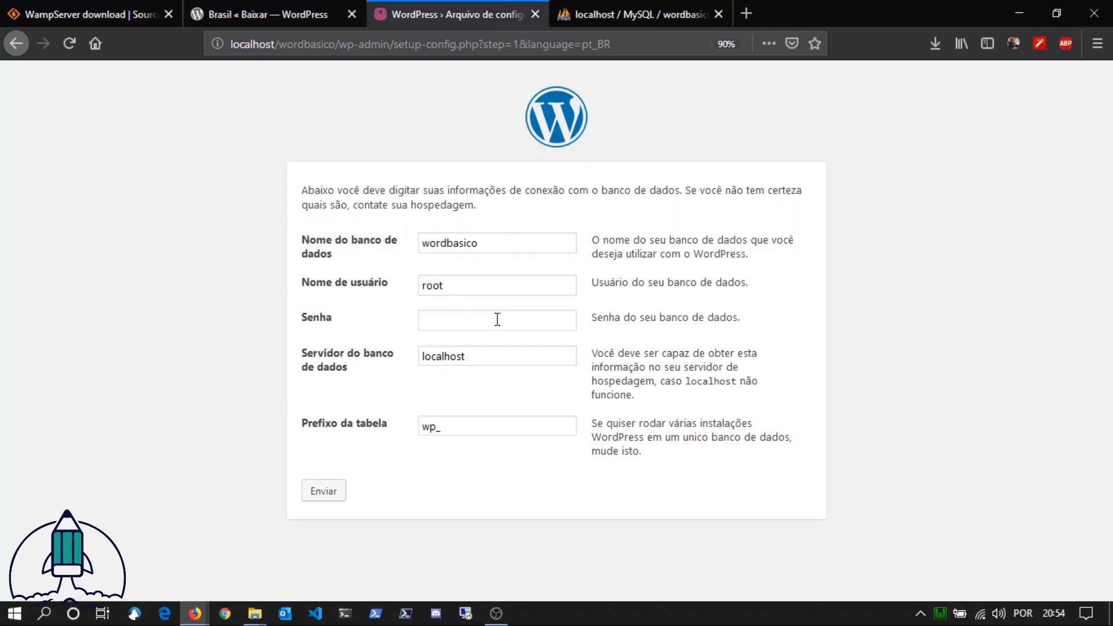
Step: Review the table prefix and submit the database connection details with server localhost and prefix wp_
click(522, 364)
drag(511, 427, 334, 441)
drag(468, 427, 394, 426)
click(484, 454)
drag(476, 432, 386, 434)
click(498, 486)
drag(481, 434, 375, 434)
click(466, 470)
click(520, 481)
click(465, 471)
click(500, 462)
click(456, 469)
drag(465, 433, 387, 432)
click(451, 474)
click(323, 491)
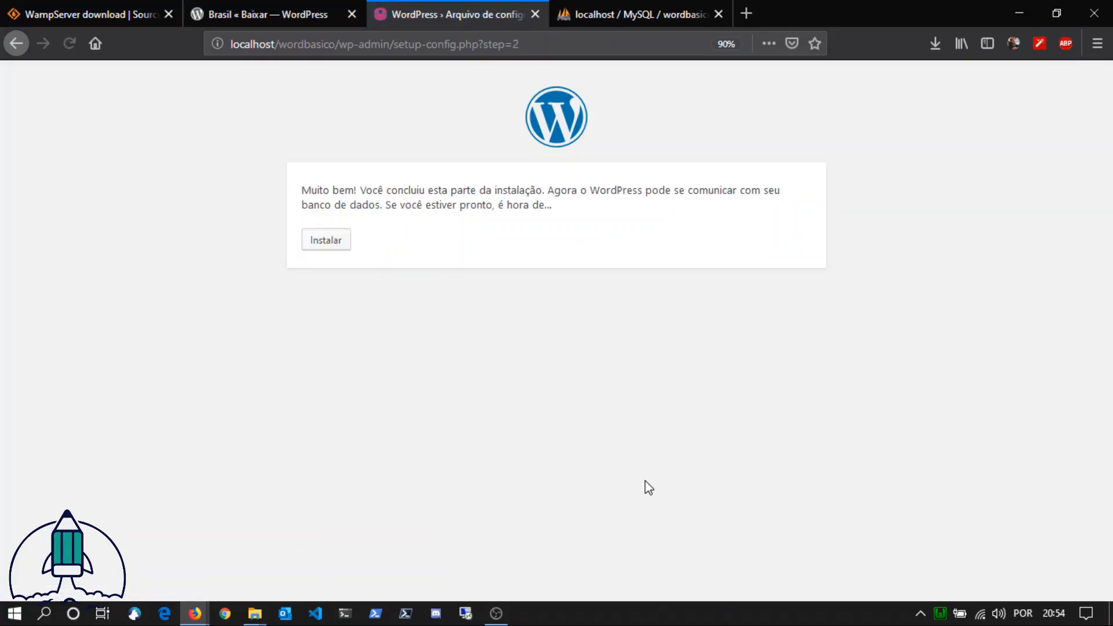
Step: Start the WordPress installation and review the fields of the required site information form
drag(309, 192, 588, 210)
click(591, 210)
click(326, 240)
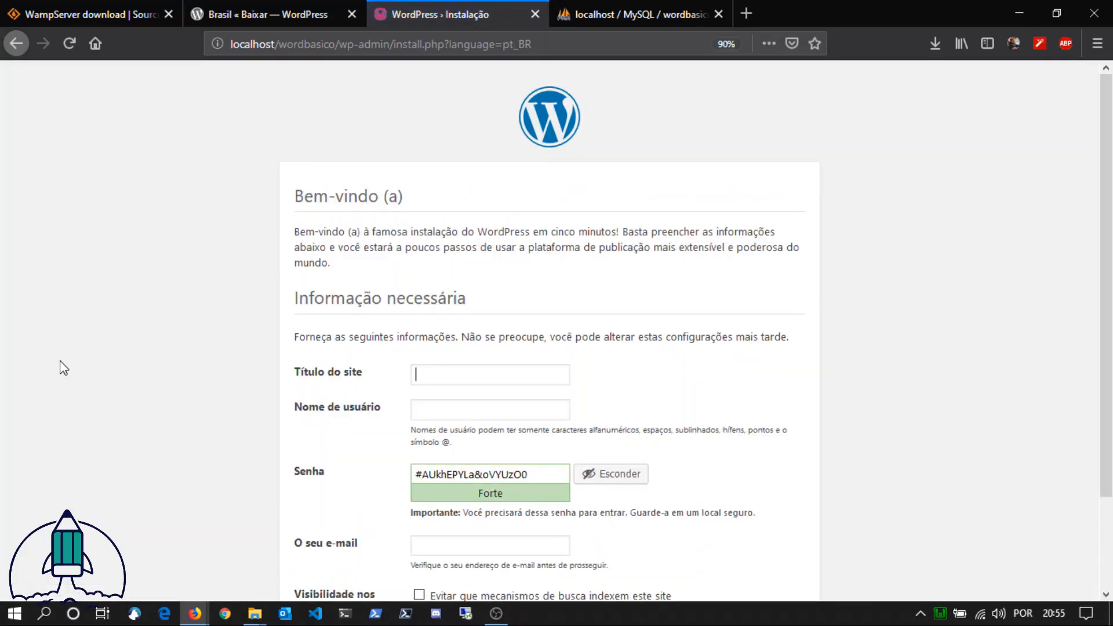
scroll(72, 387, down, 2)
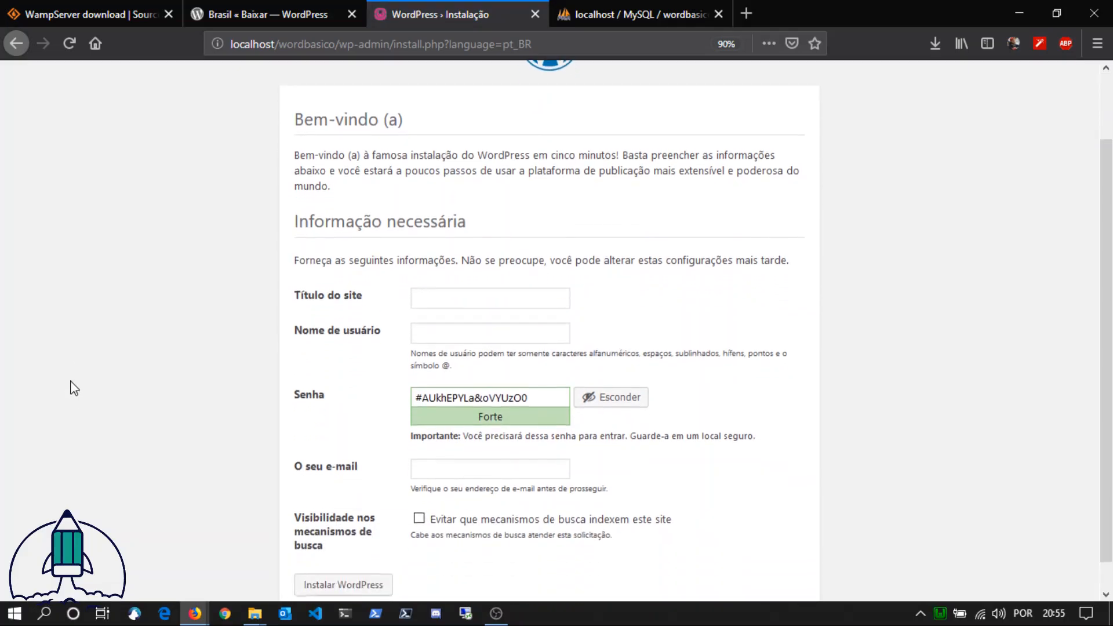
scroll(71, 387, up, 2)
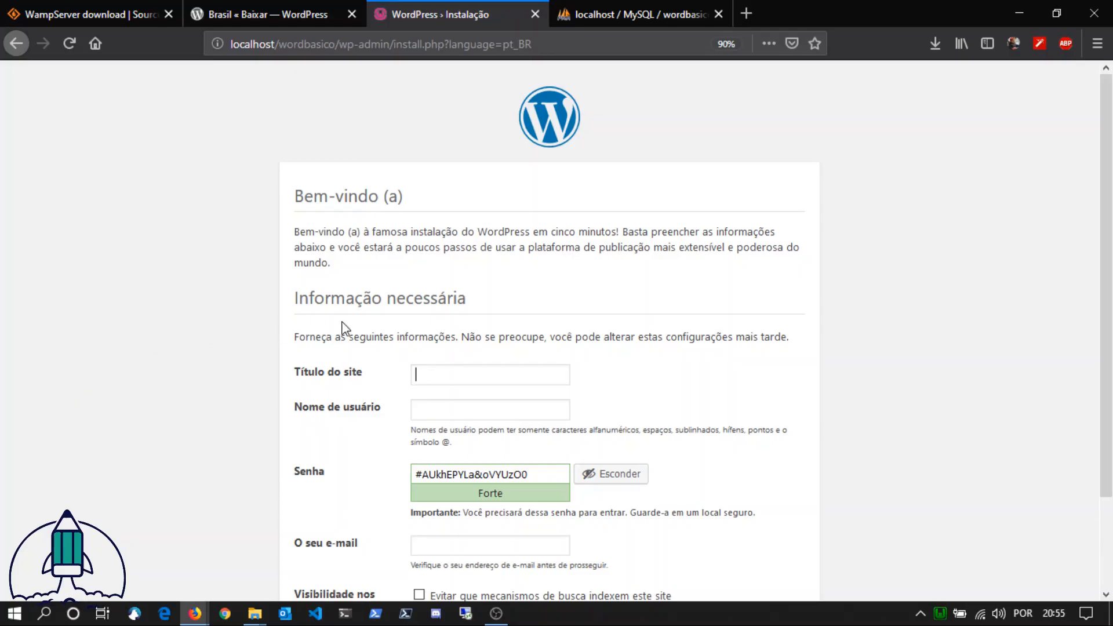
scroll(557, 325, down, 3)
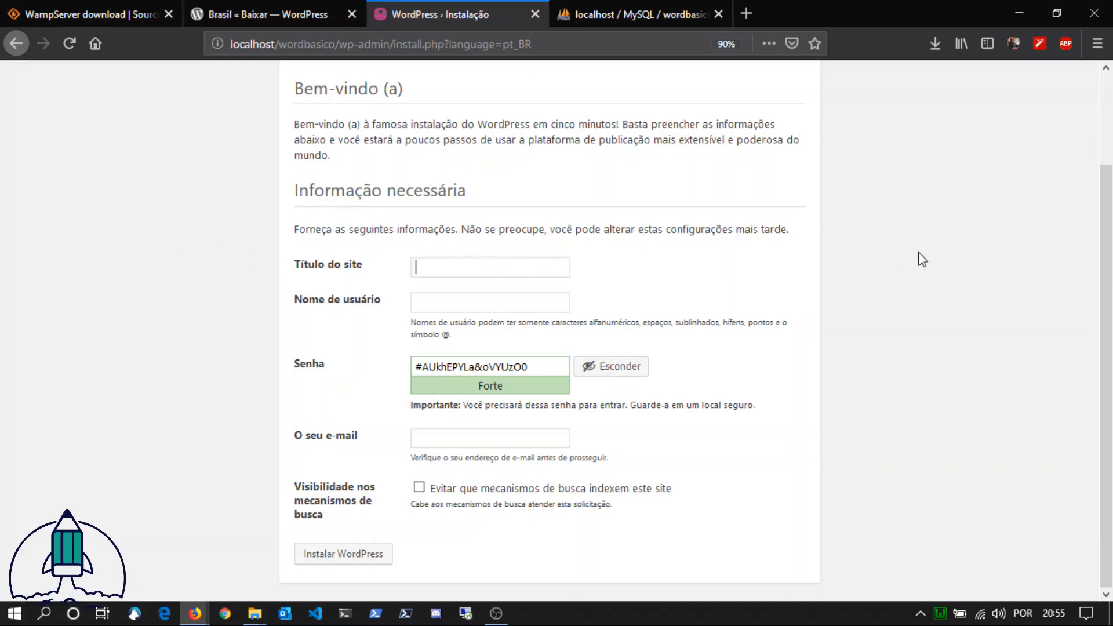
Step: Set the site title to Wodpress Básico using the previously saved entry
text(W)
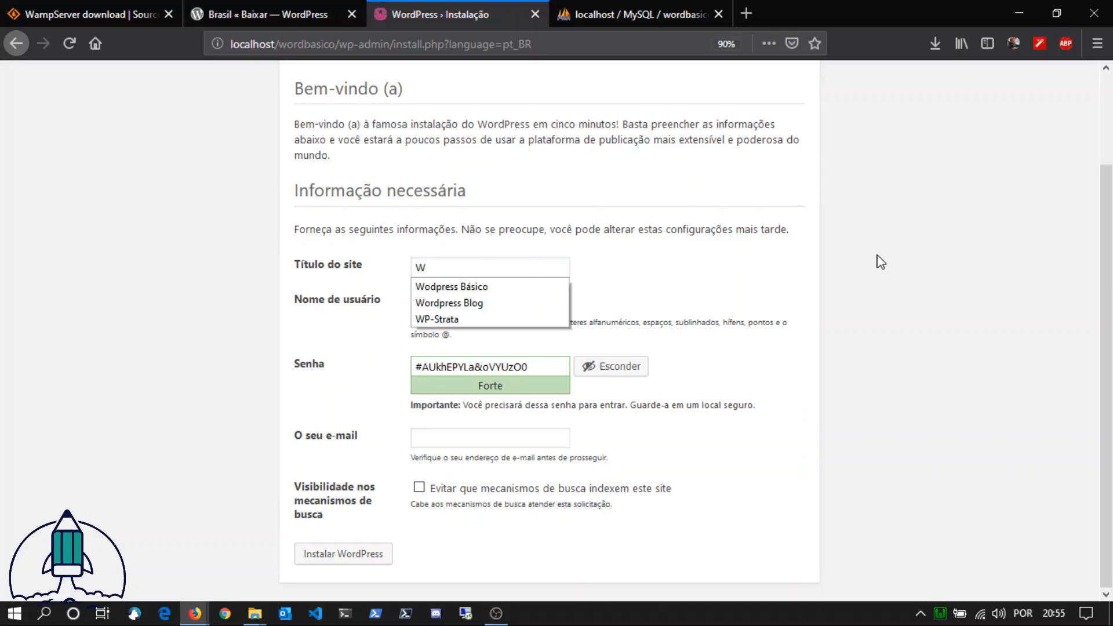
text(ord)
key(BackSpace)
key(BackSpace)
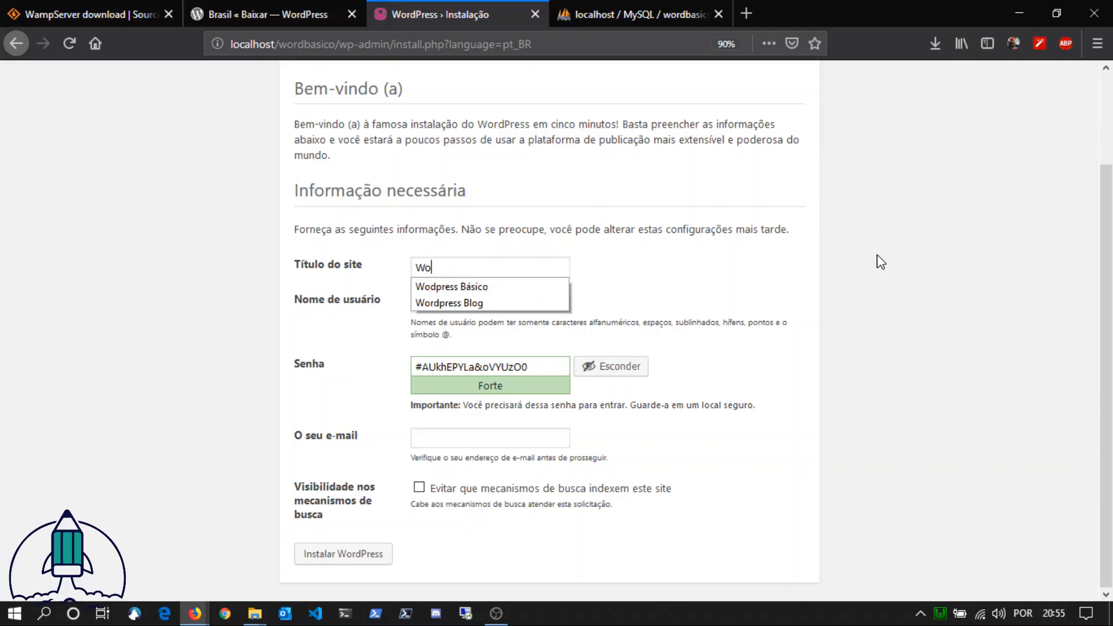
key(Down)
key(Tab)
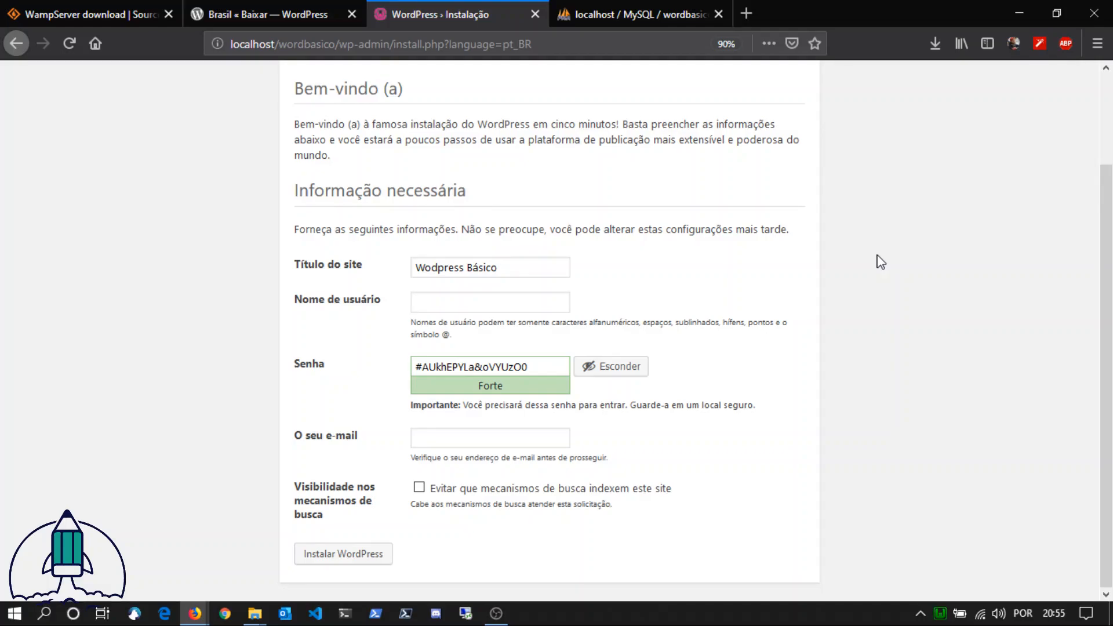
Step: Enter the administrator's username for the new WordPress site
text(haynes)
key(Tab)
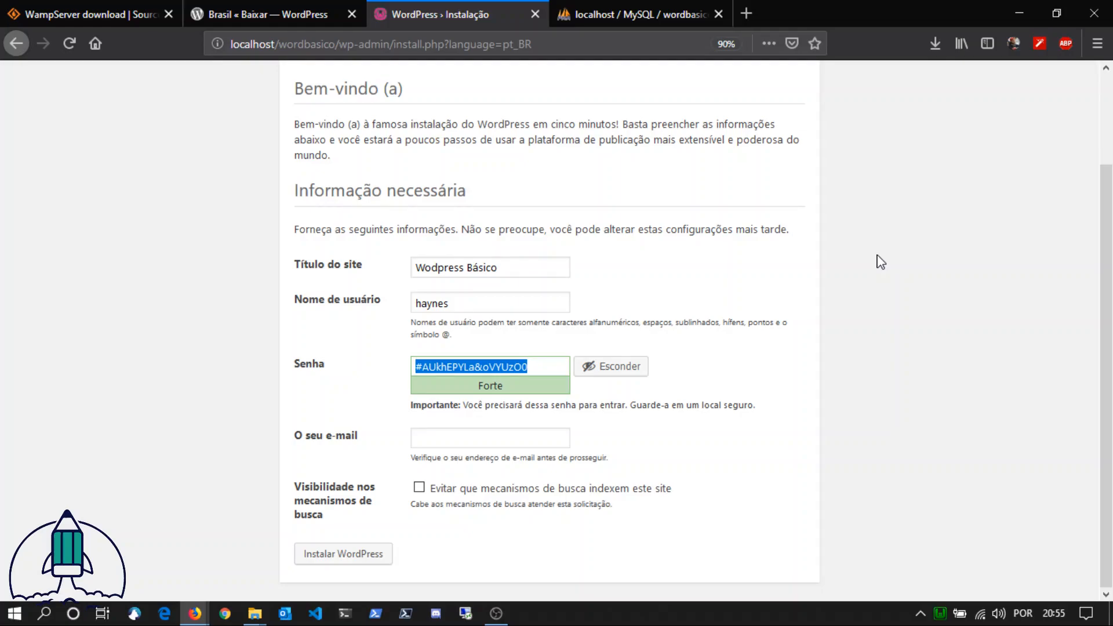
double_click(427, 305)
click(640, 292)
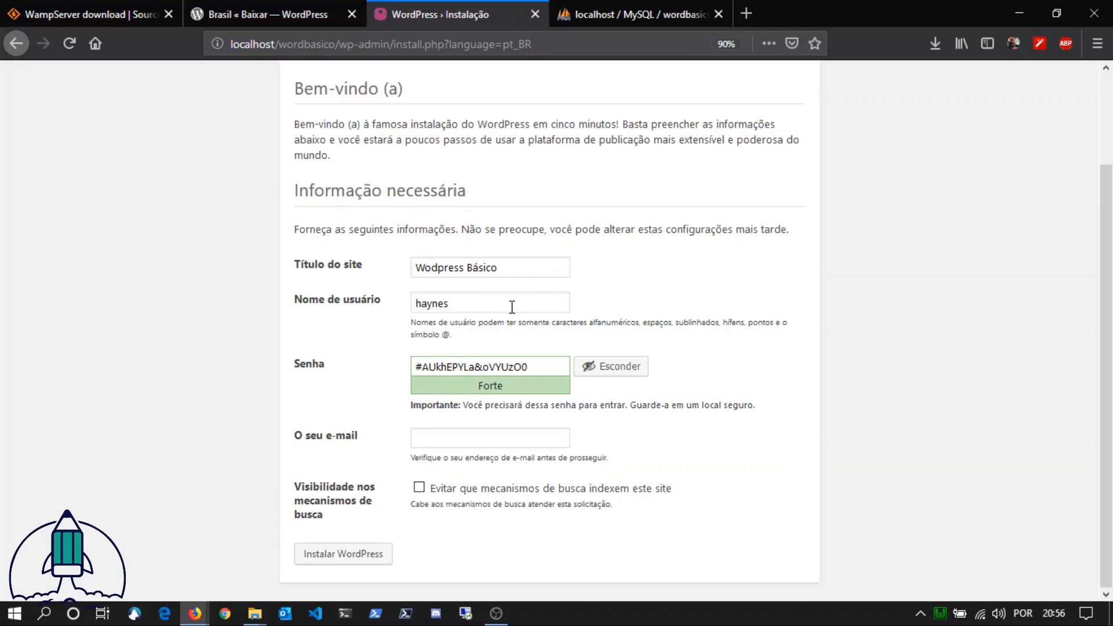
Step: Replace the generated administrator password with a custom one and confirm the use of a weak password
drag(544, 366, 313, 370)
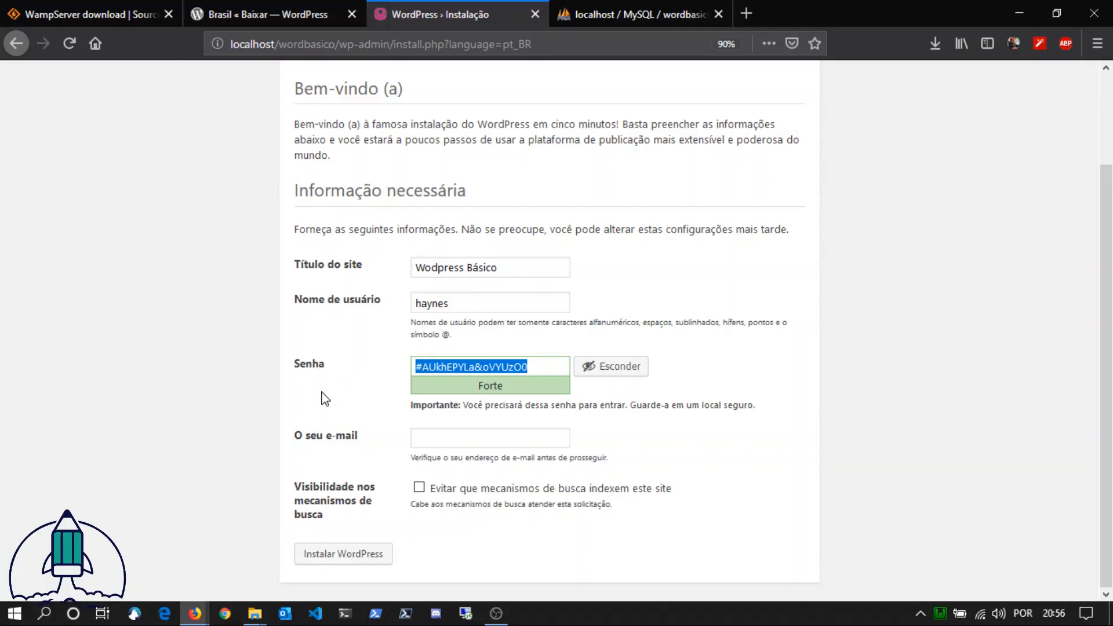
text(123456)
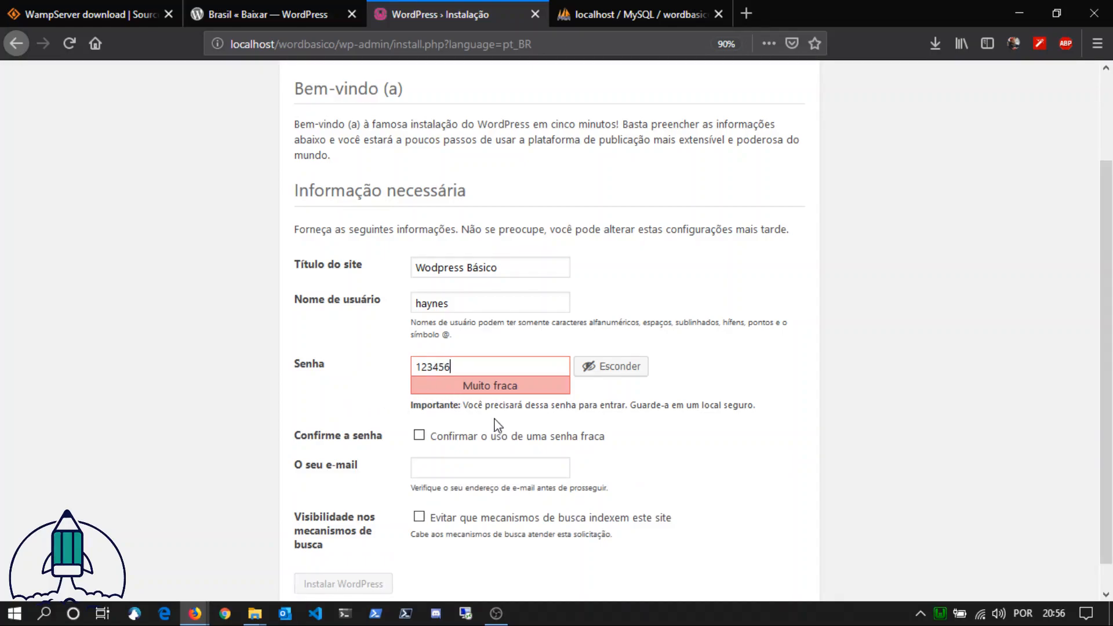
click(442, 439)
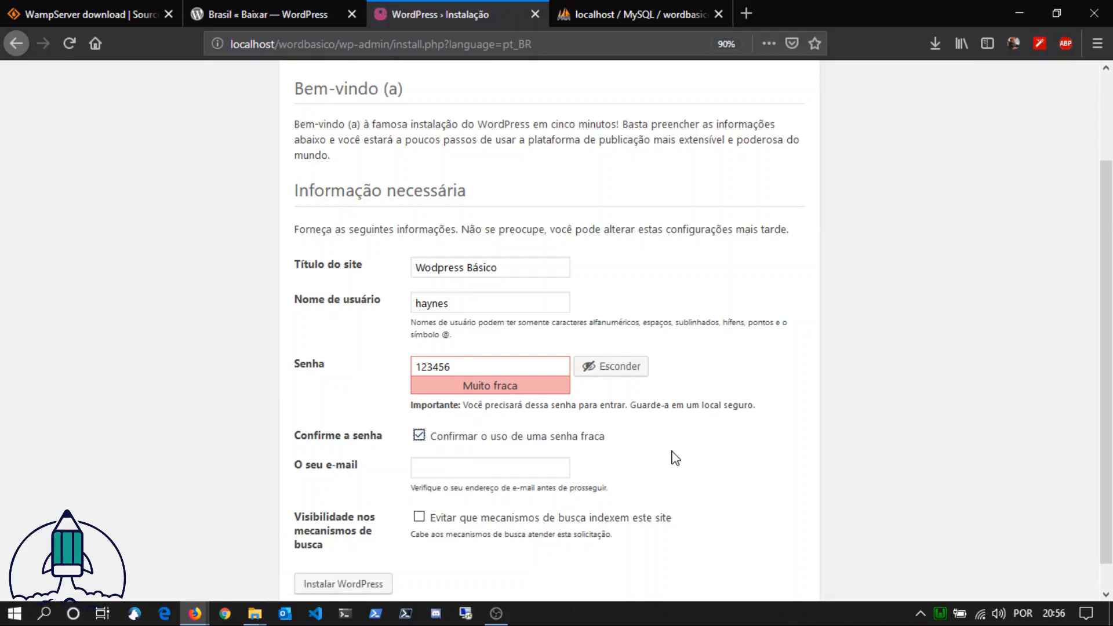
Step: Fill in the administrator's e-mail and run the WordPress installation without saving the login in the browser
click(507, 466)
text(e)
key(Down)
key(Return)
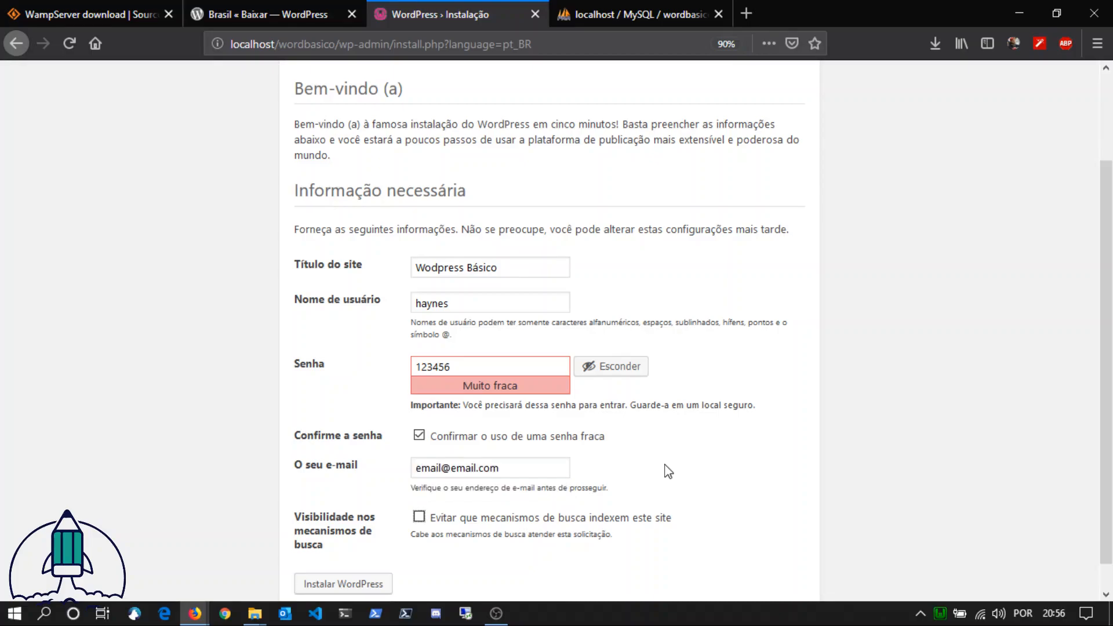
click(369, 586)
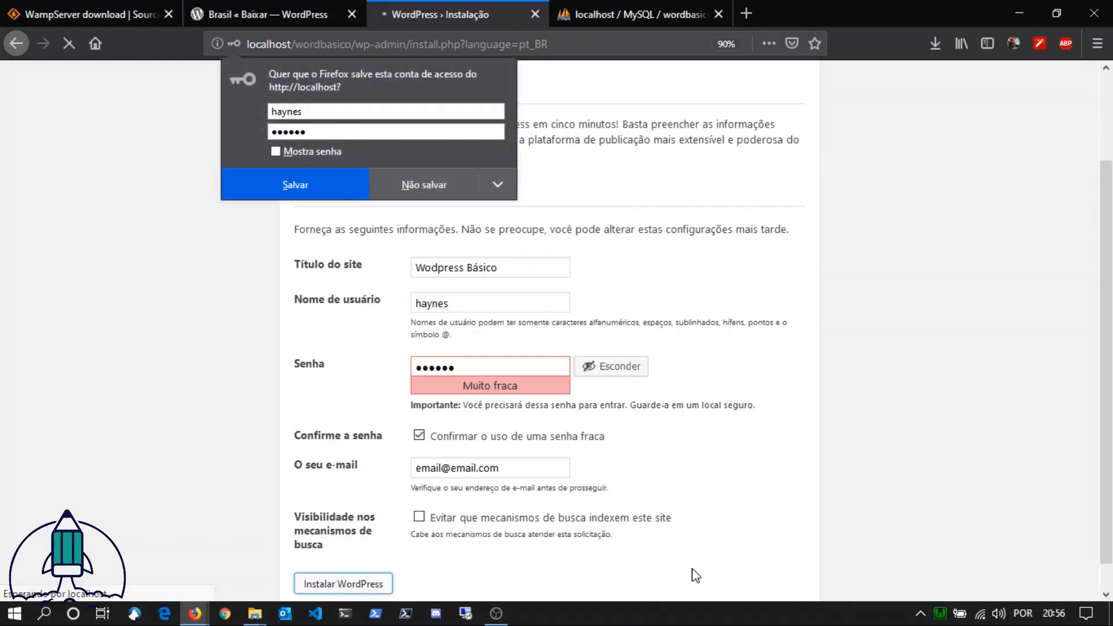
click(441, 196)
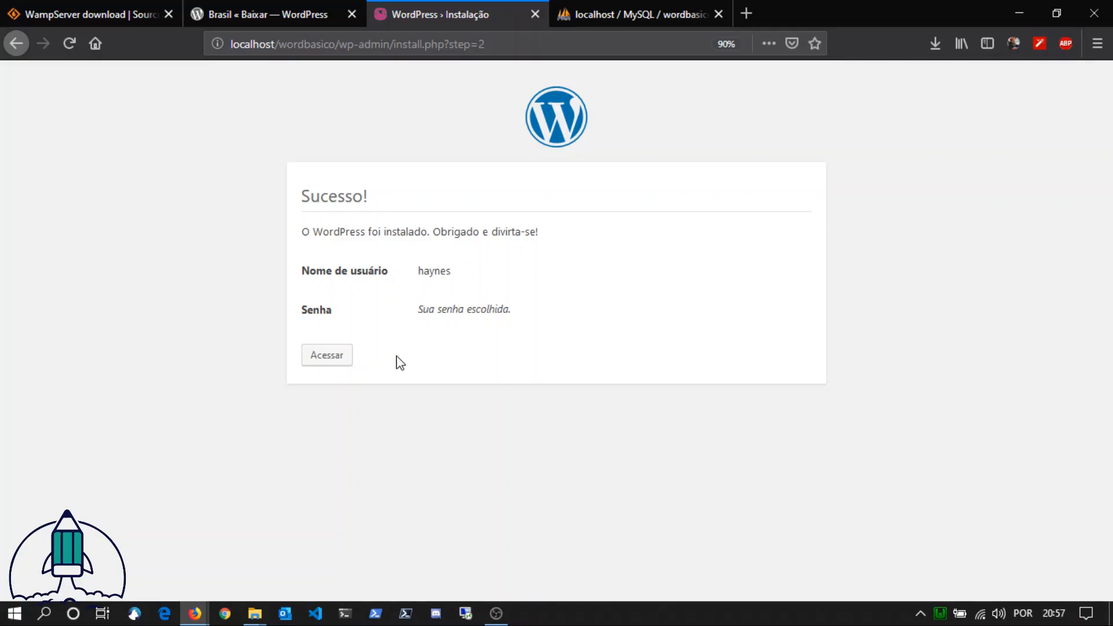
Step: Open the site's login page and sign in with the administrator's username and account password
click(328, 358)
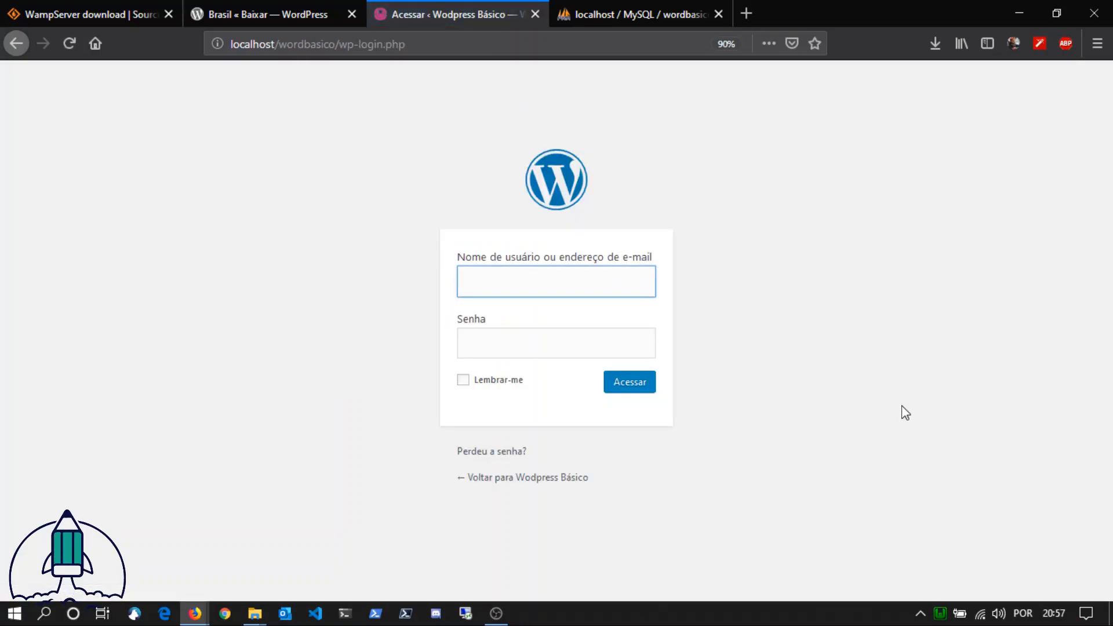
click(901, 407)
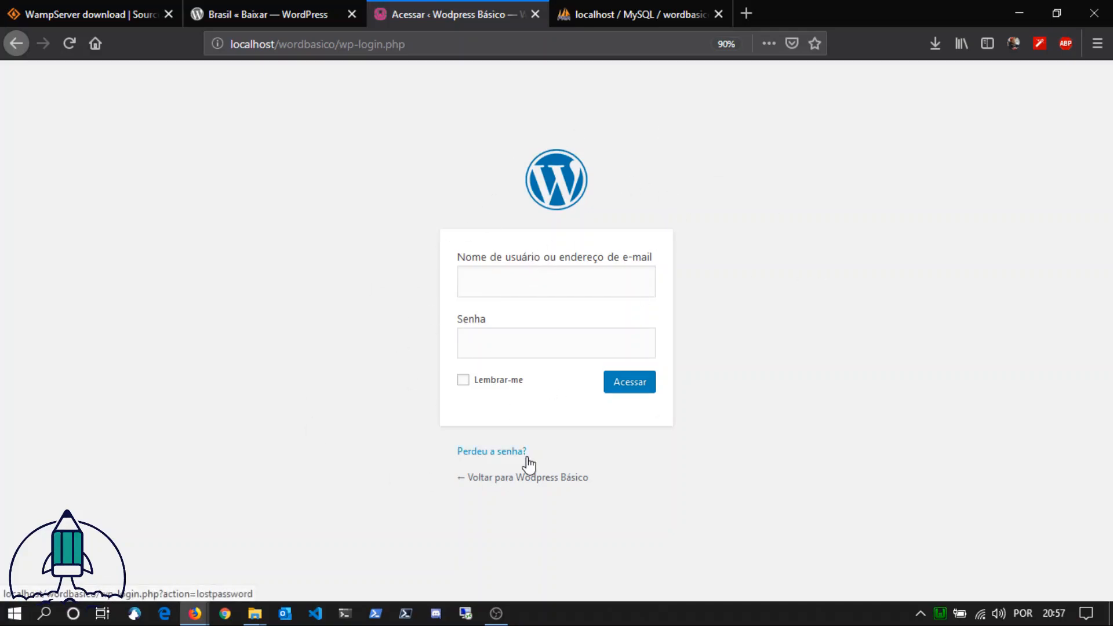
click(582, 278)
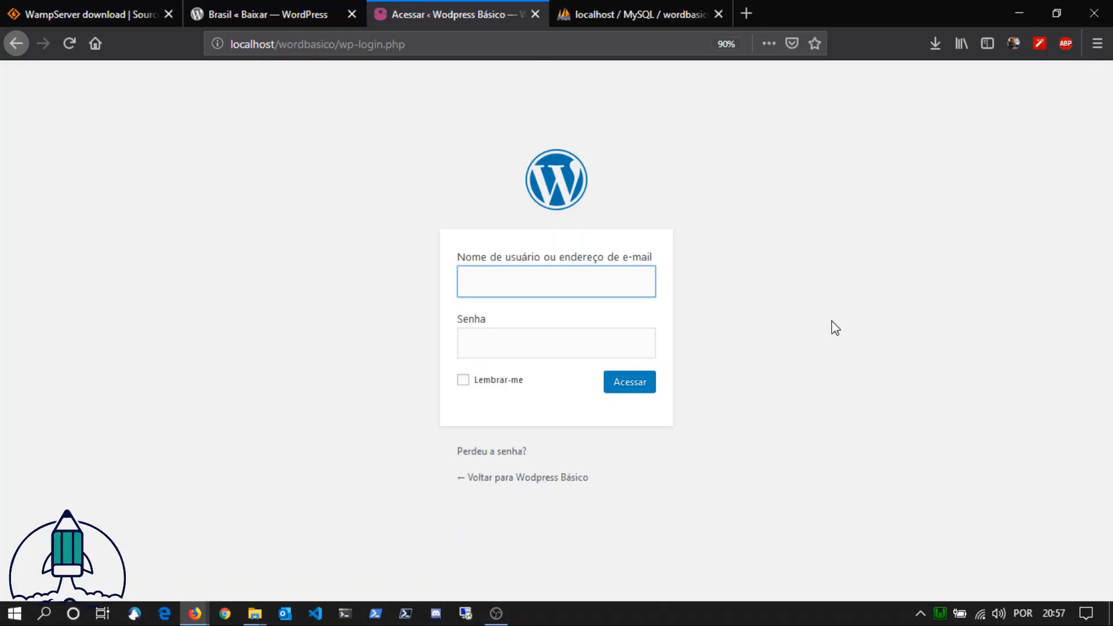
text(haynes)
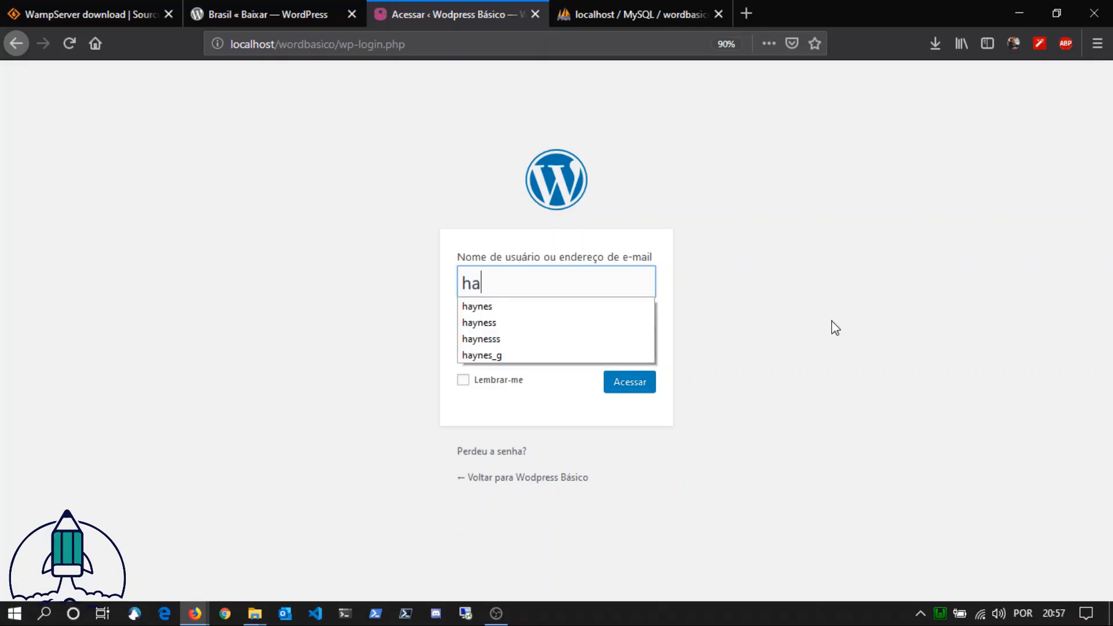
key(Tab)
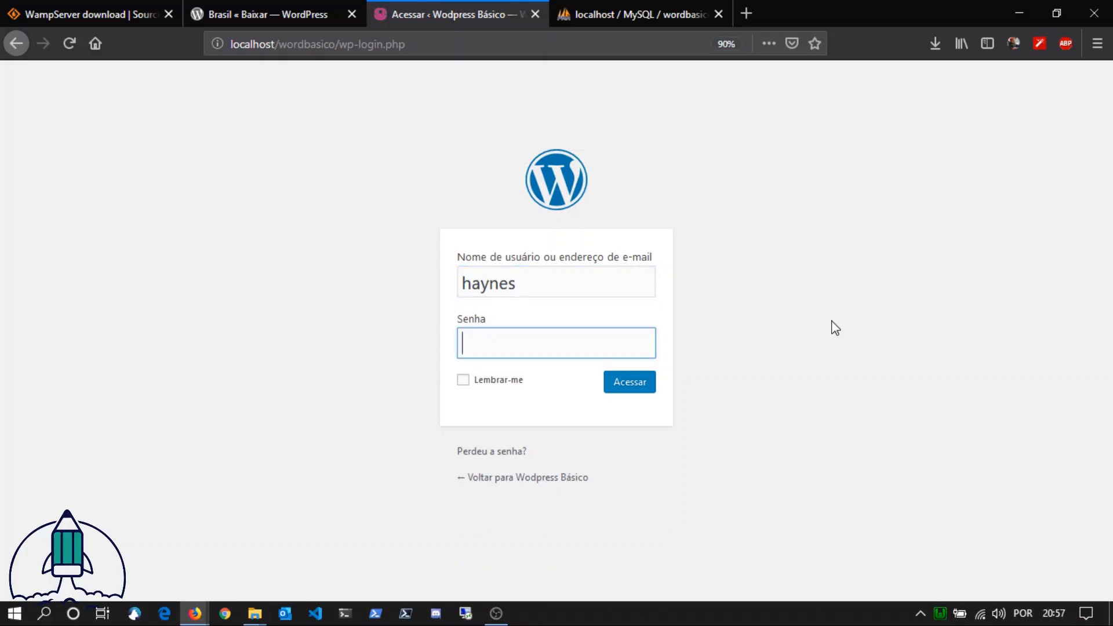
text(123456)
click(639, 392)
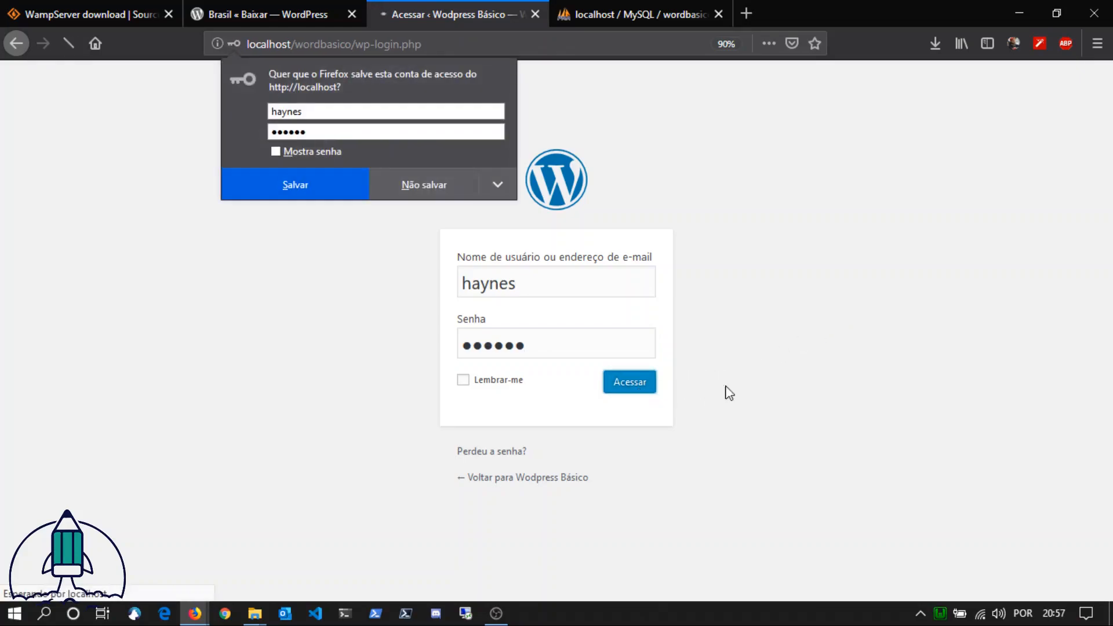